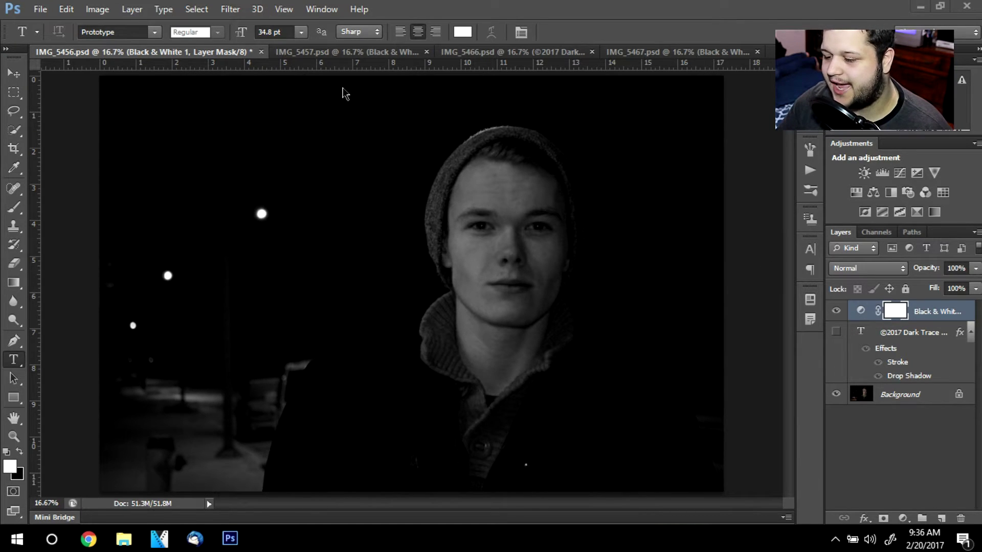
Look through the open photos IMG_5457, IMG_5466 and IMG_5467, then return to IMG_5456
{"action": "left_click", "coordinate": [383, 51]}
{"action": "left_click", "coordinate": [511, 52]}
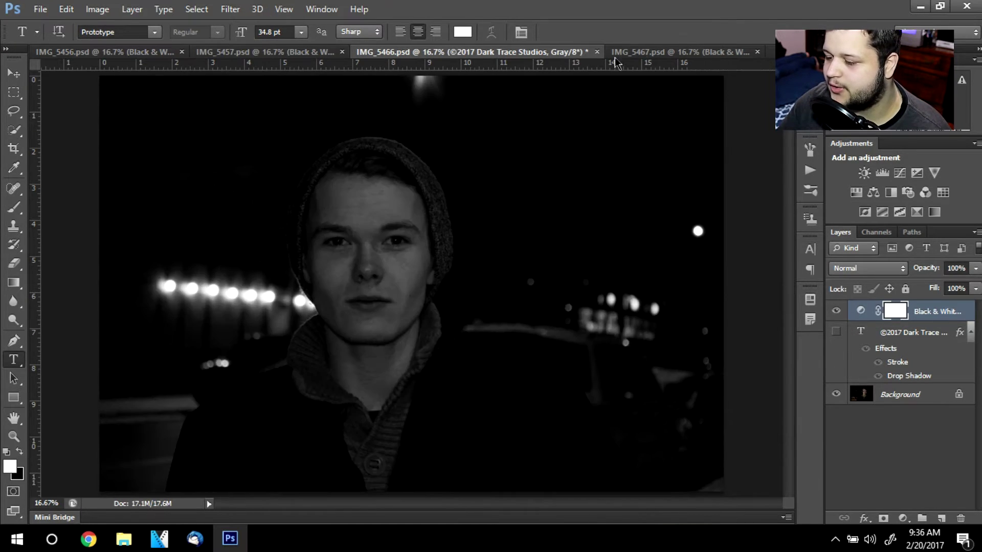
{"action": "left_click", "coordinate": [646, 52]}
{"action": "left_click", "coordinate": [109, 53]}
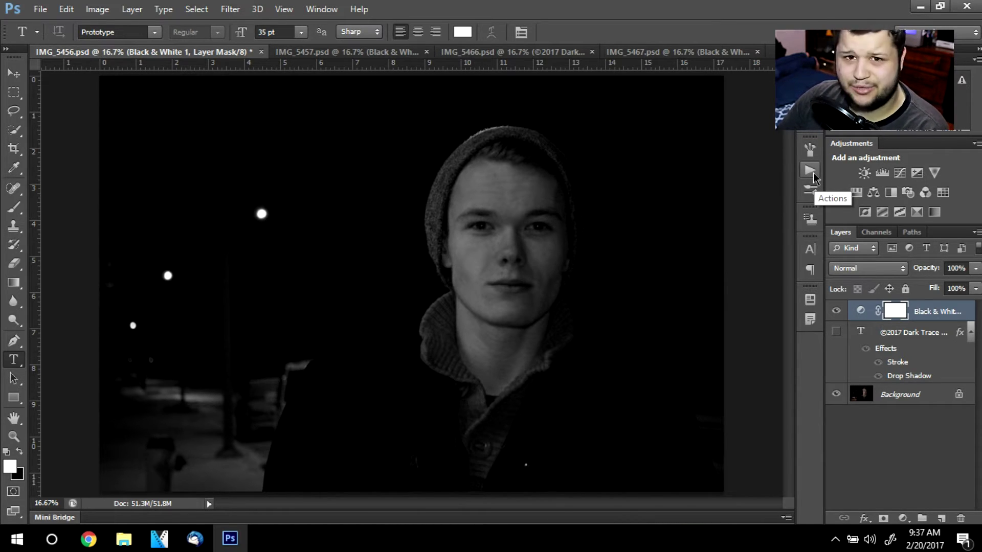
Create a new action set named 'Photoshop Tutorials' in the Actions panel
{"action": "left_click", "coordinate": [322, 10]}
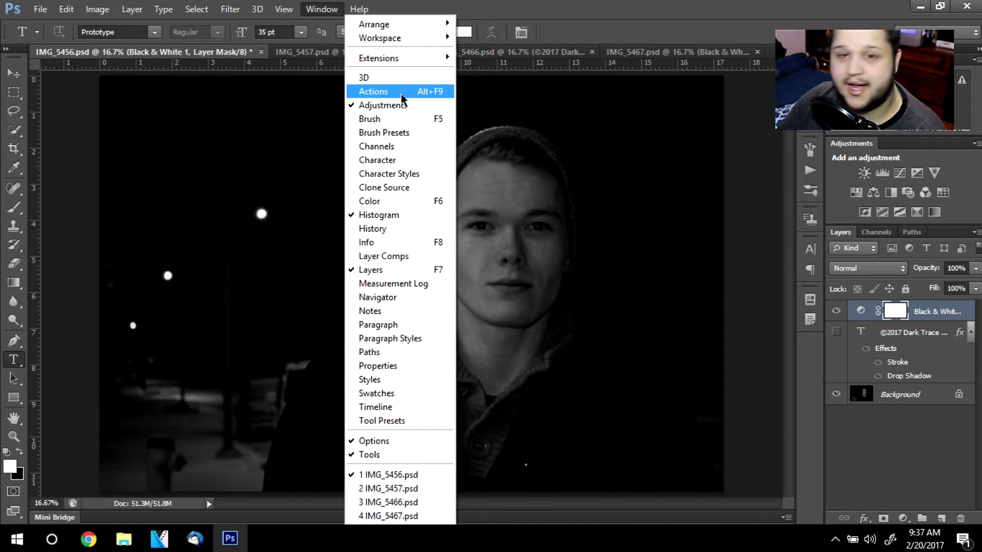
{"action": "left_click", "coordinate": [401, 94]}
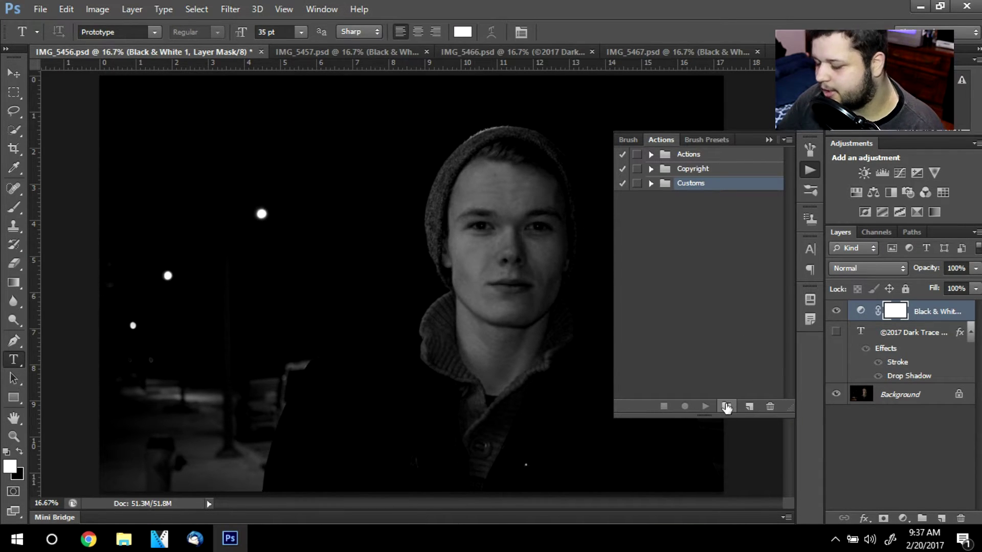
{"action": "left_click", "coordinate": [726, 406]}
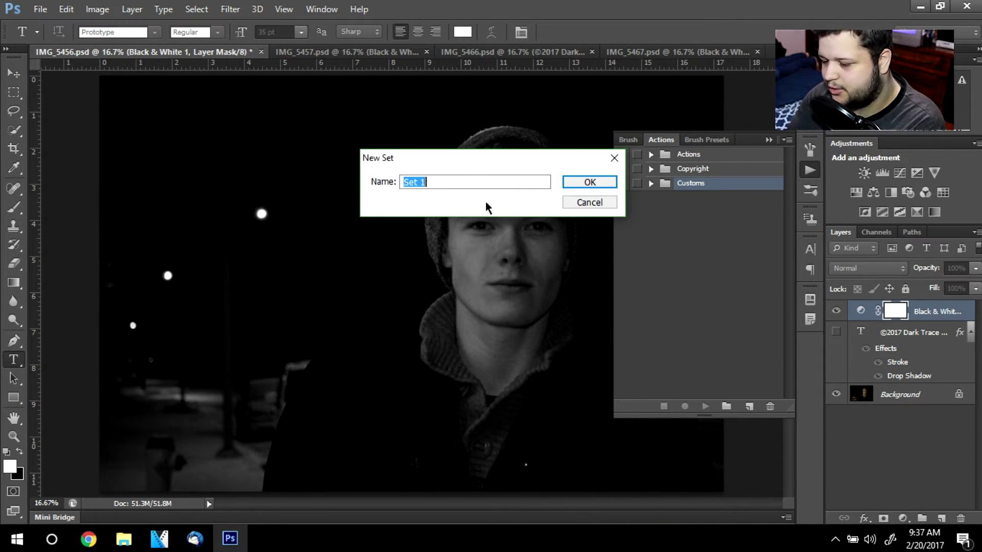
{"action": "type", "text": "Photos"}
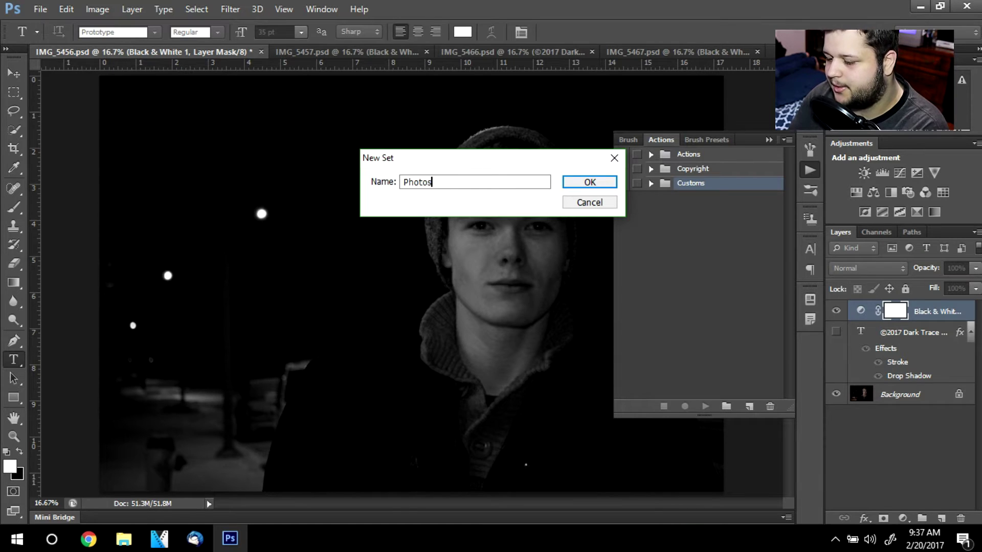
{"action": "type", "text": "hop Tutorials"}
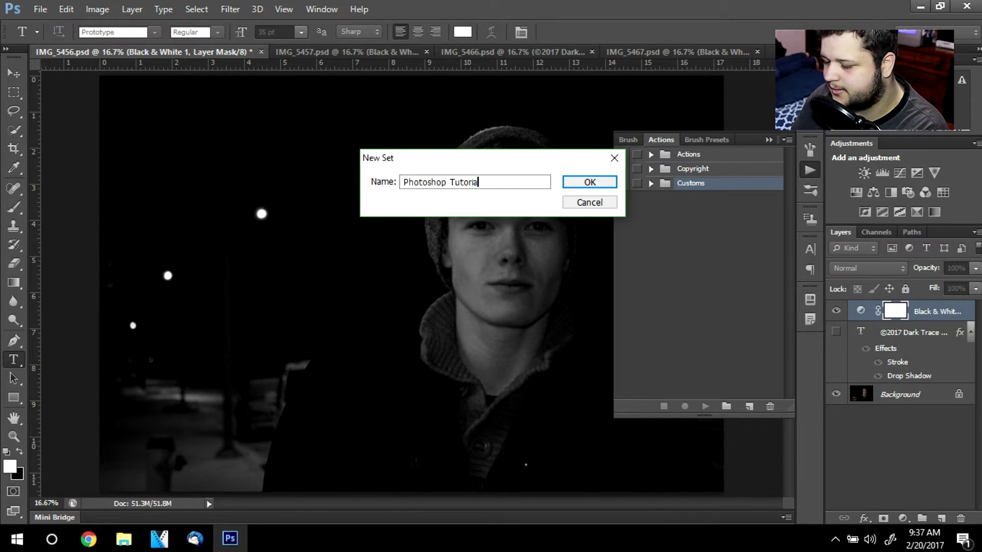
{"action": "key", "text": "Return"}
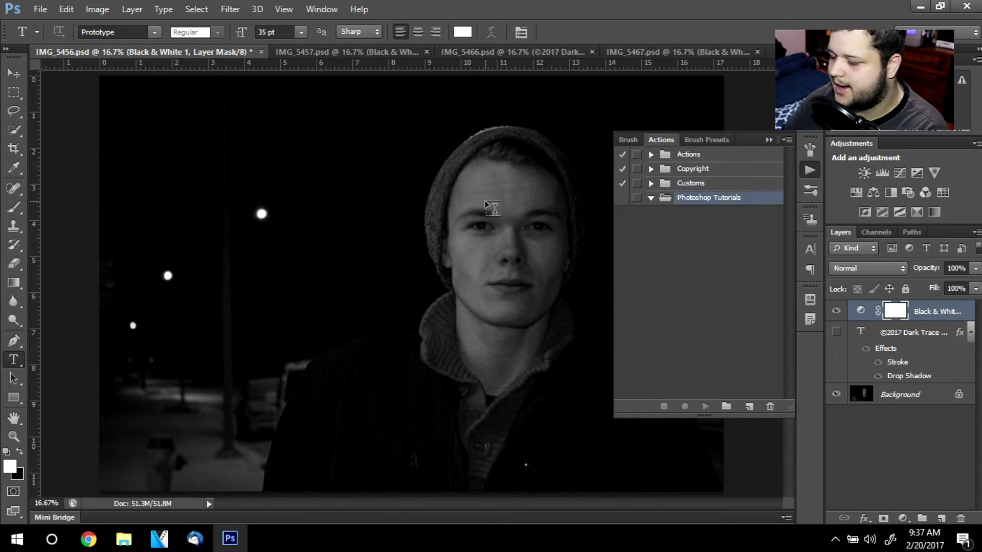
Create a new action in the set and name it 'Watermark Graphic'
{"action": "left_click", "coordinate": [749, 406]}
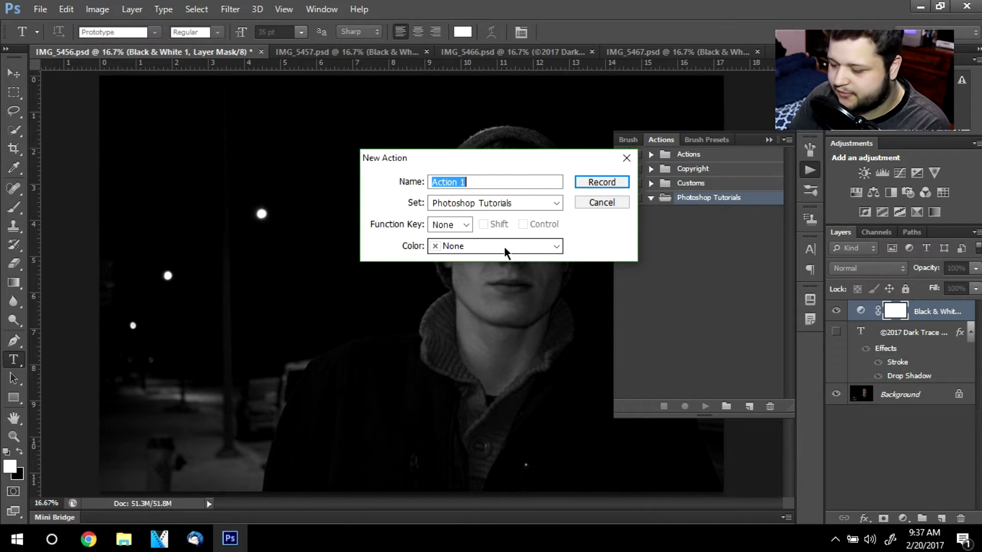
{"action": "type", "text": "Watermark t"}
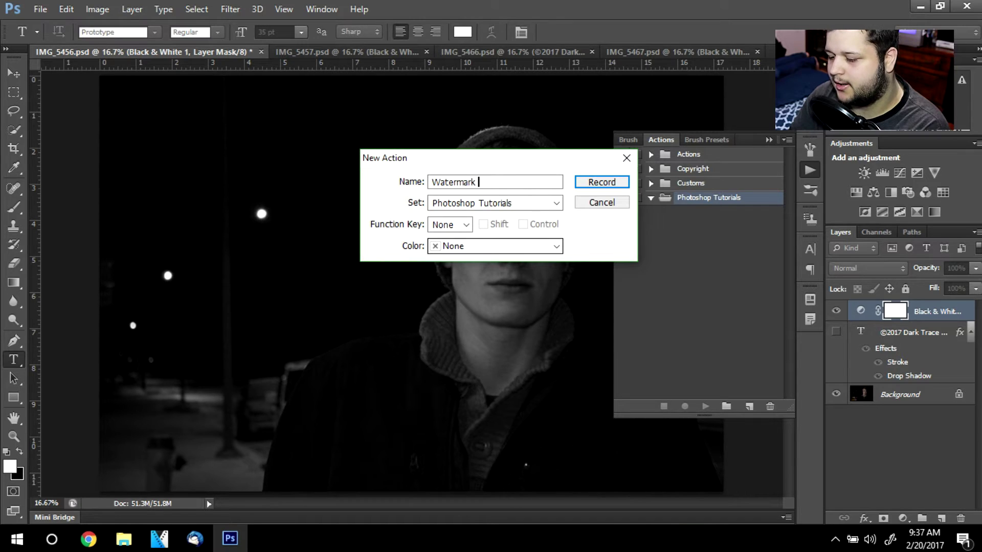
{"action": "key", "text": "BackSpace"}
{"action": "type", "text": "Grad"}
{"action": "key", "text": "BackSpace"}
{"action": "key", "text": "BackSpace"}
{"action": "key", "text": "BackSpace"}
{"action": "type", "text": "raphic"}
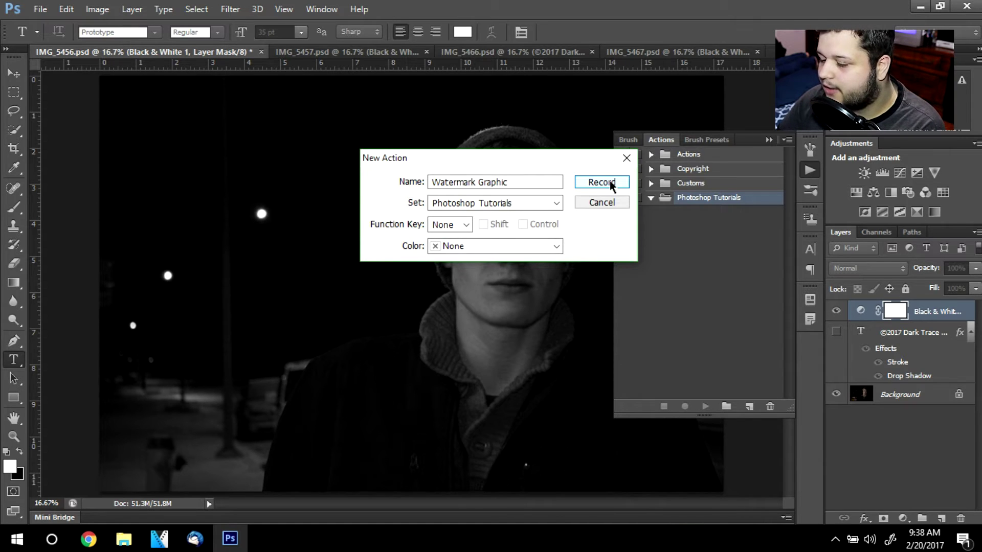
Assign Shift+F2 as the action's function-key shortcut
{"action": "left_click", "coordinate": [455, 241]}
{"action": "left_click", "coordinate": [453, 226]}
{"action": "left_click", "coordinate": [453, 226]}
{"action": "left_click", "coordinate": [439, 268]}
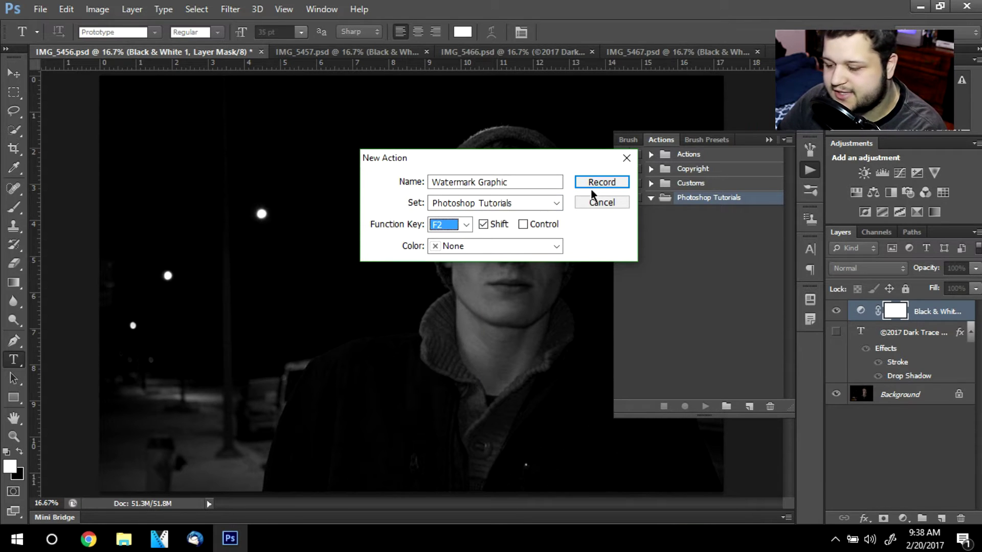
Start recording, then type the photographer's name in capitals on the left at 41 pt
{"action": "left_click", "coordinate": [596, 181]}
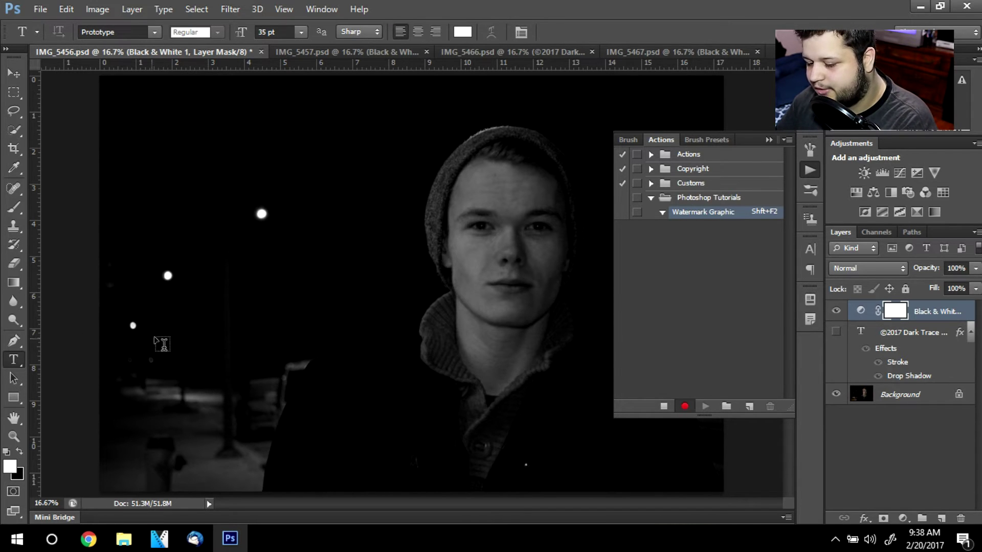
{"action": "left_click", "coordinate": [159, 335]}
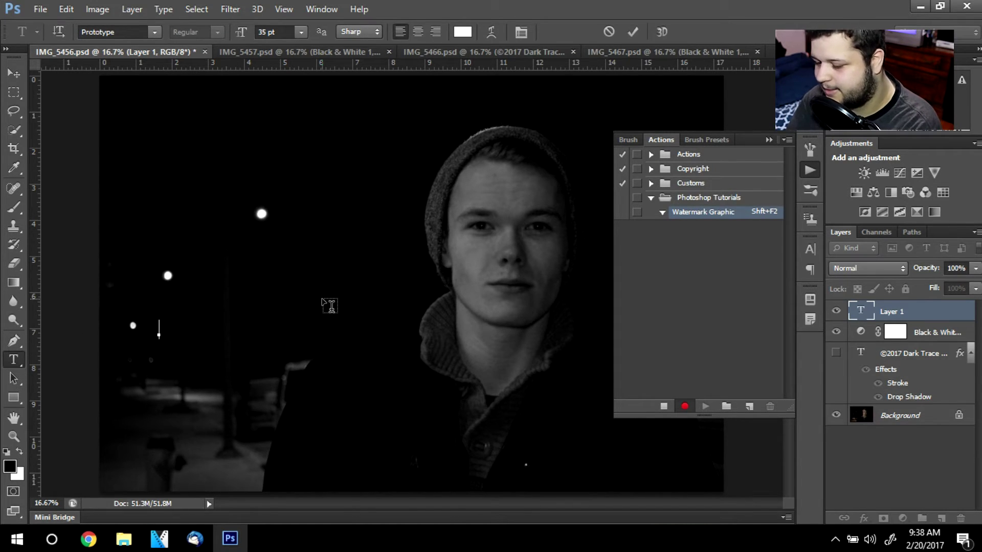
{"action": "type", "text": "BRANDON WILLIAMSOn"}
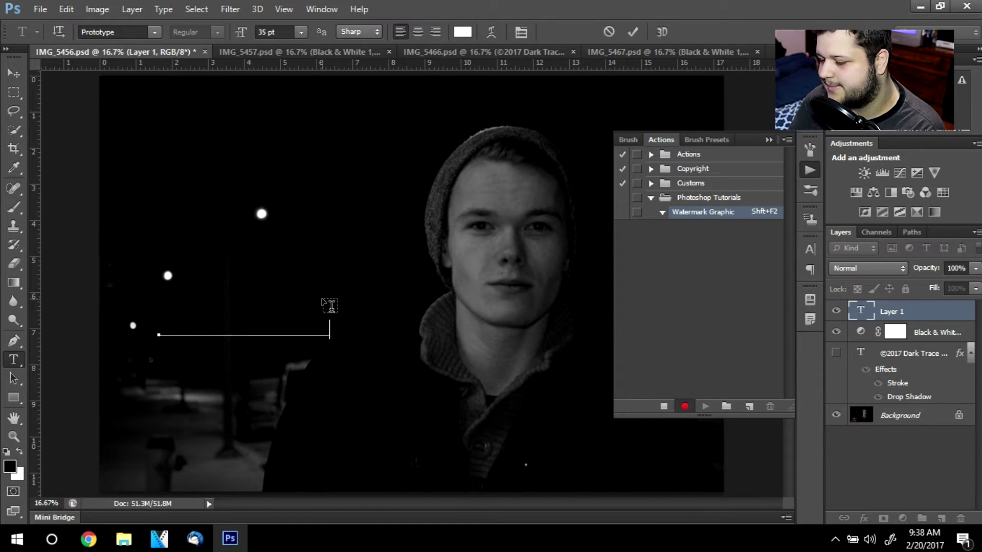
{"action": "left_click_drag", "start_coordinate": [356, 329], "coordinate": [422, 326]}
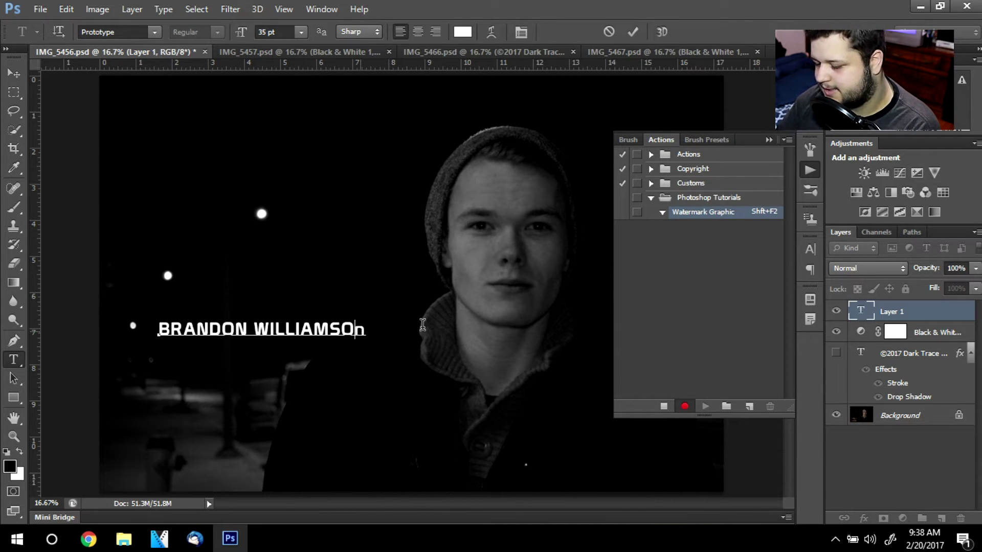
{"action": "type", "text": "N"}
{"action": "key", "text": "ctrl+a"}
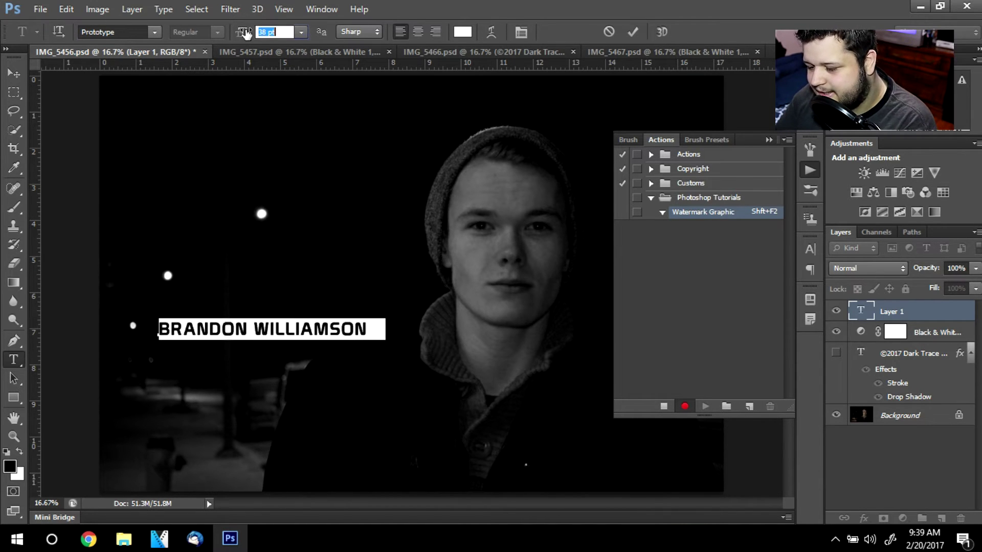
{"action": "left_click_drag", "start_coordinate": [245, 34], "coordinate": [246, 33]}
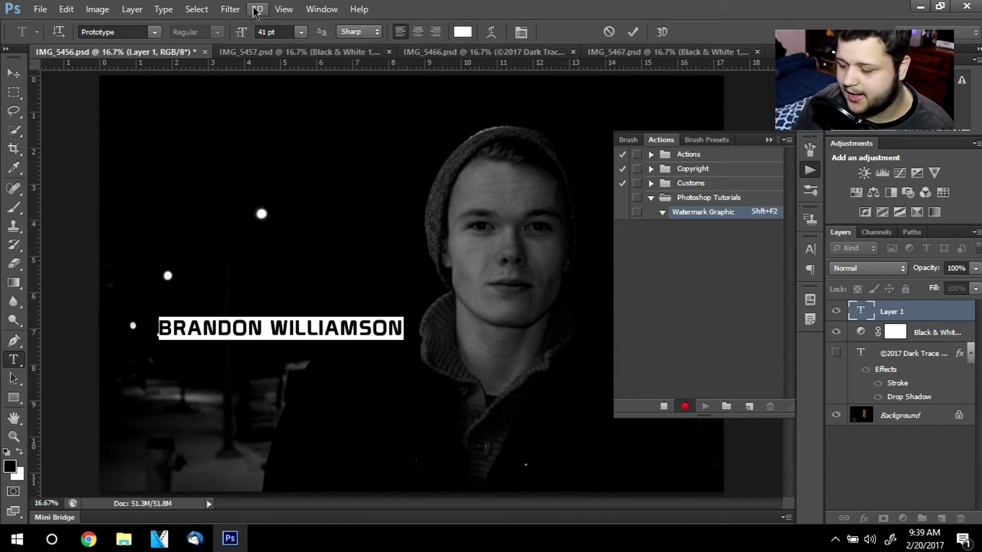
Commit the name text and move it to the bottom-left of the photo
{"action": "left_click", "coordinate": [768, 140]}
{"action": "left_click", "coordinate": [13, 73]}
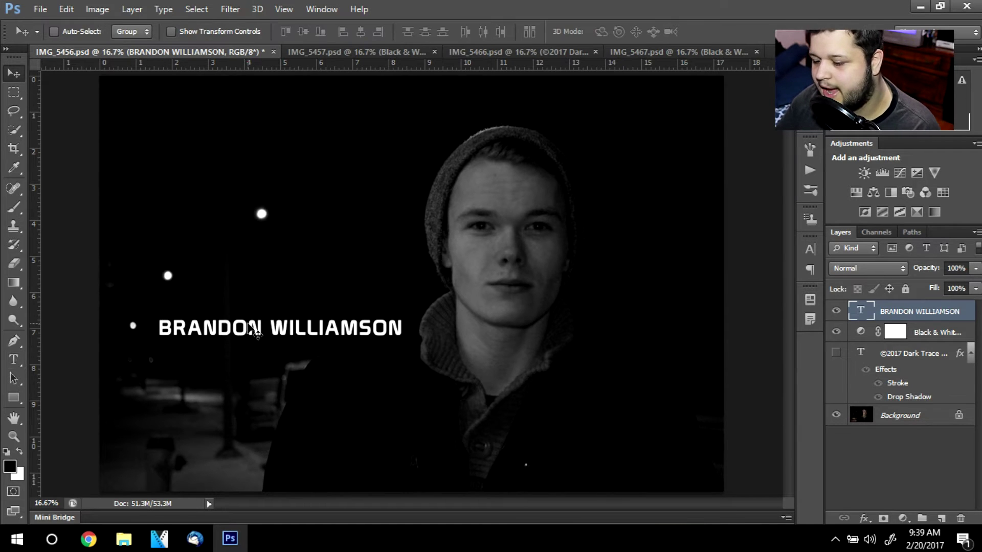
{"action": "left_click_drag", "start_coordinate": [240, 367], "coordinate": [218, 466]}
In Layer Style, enable Stroke and Drop Shadow, with a thicker black stroke
{"action": "double_click", "coordinate": [969, 312]}
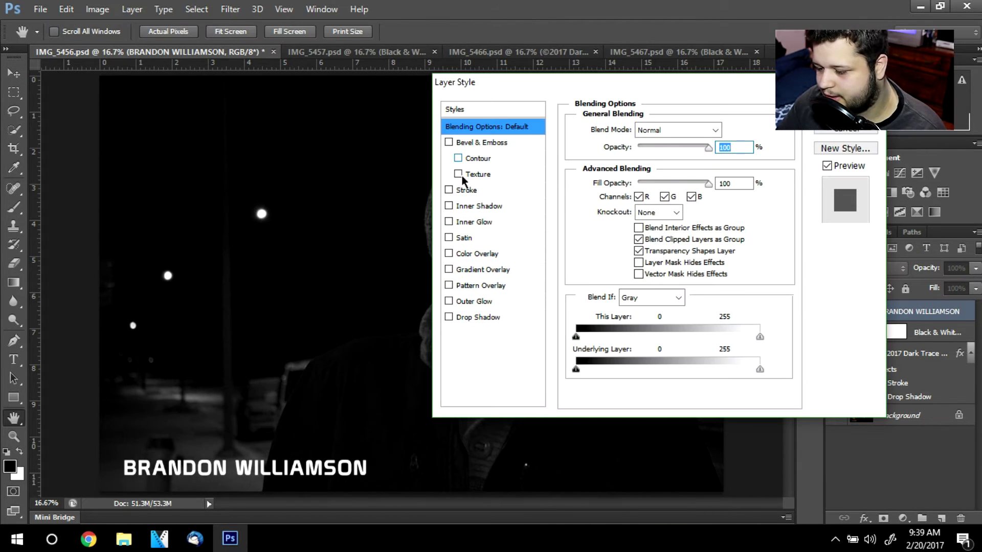
{"action": "left_click", "coordinate": [448, 190]}
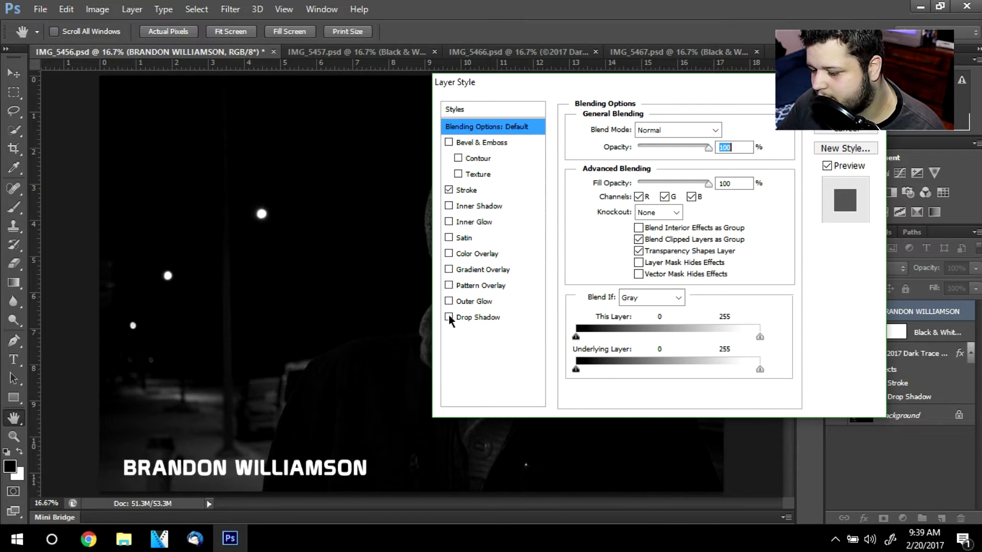
{"action": "left_click", "coordinate": [448, 317]}
{"action": "left_click", "coordinate": [466, 190]}
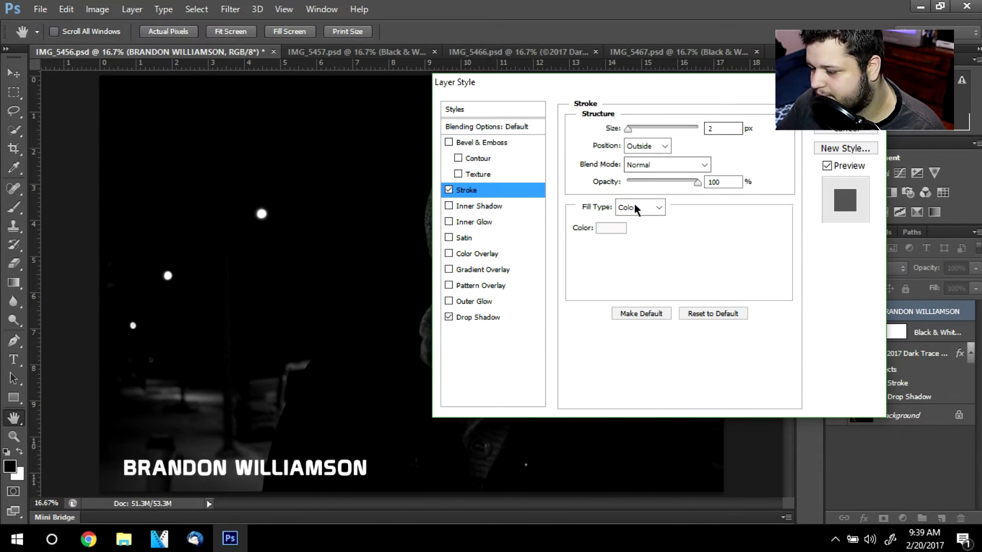
{"action": "left_click", "coordinate": [611, 228]}
{"action": "left_click", "coordinate": [767, 324]}
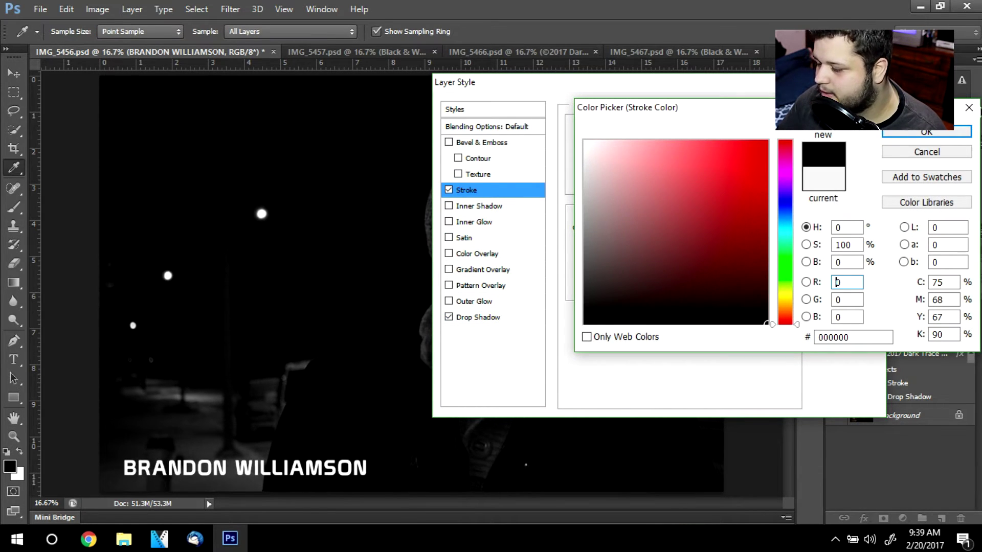
{"action": "left_click", "coordinate": [930, 134]}
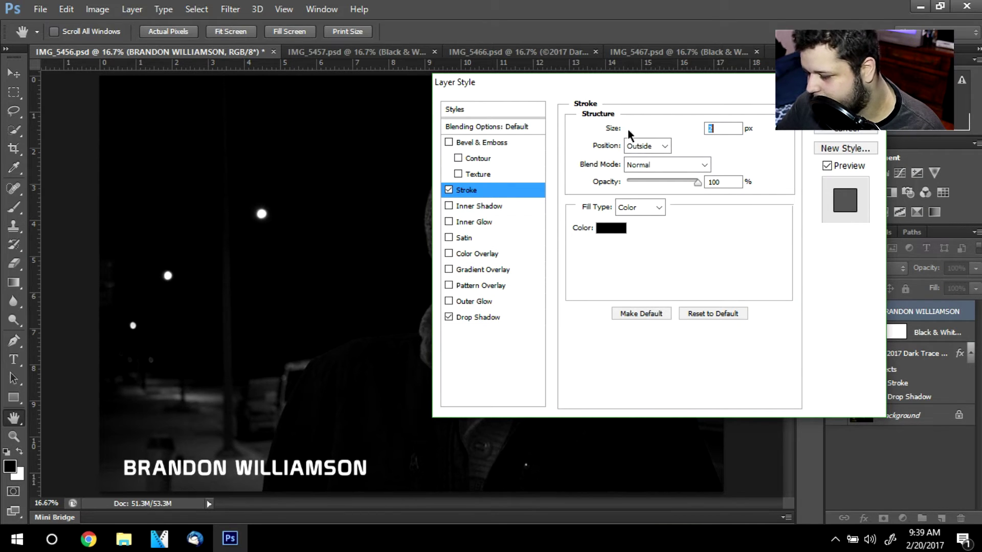
{"action": "left_click_drag", "start_coordinate": [628, 129], "coordinate": [632, 130]}
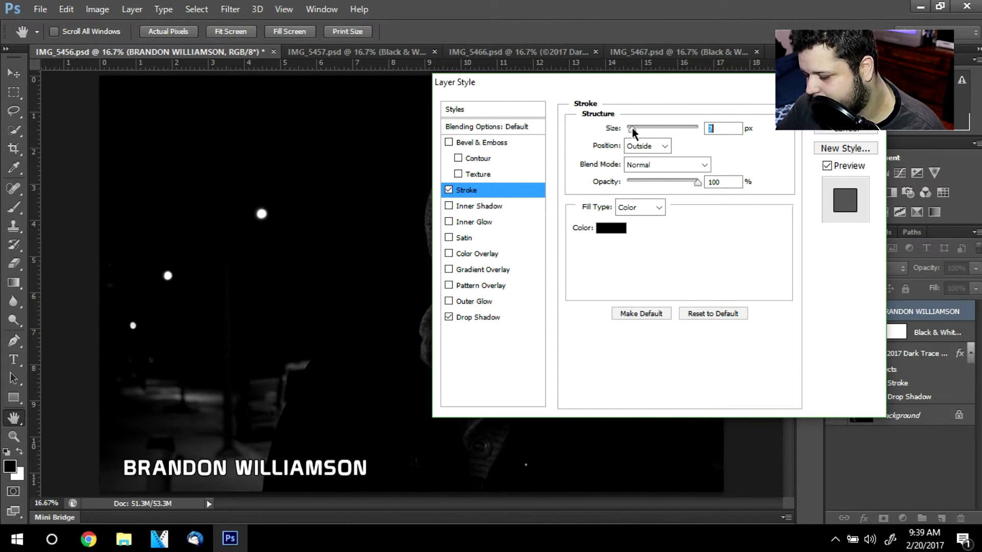
Set the drop shadow size to 7 px and apply the layer styles
{"action": "left_click", "coordinate": [459, 318]}
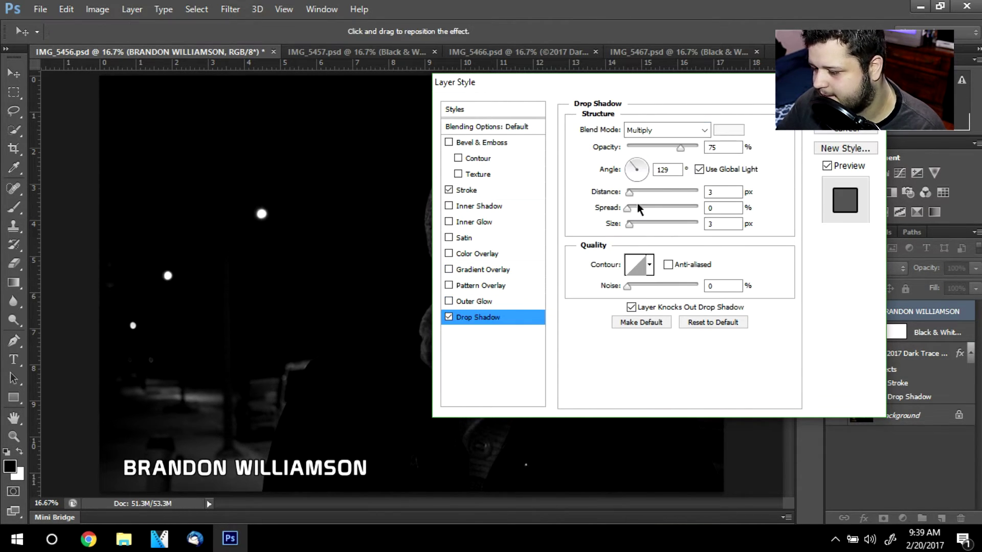
{"action": "left_click_drag", "start_coordinate": [629, 223], "coordinate": [643, 205]}
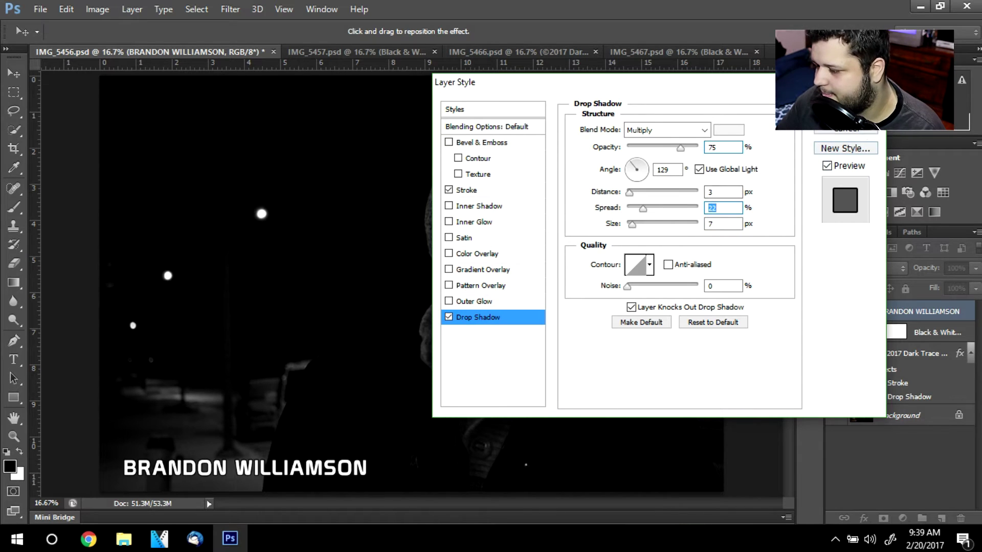
{"action": "left_click", "coordinate": [845, 109]}
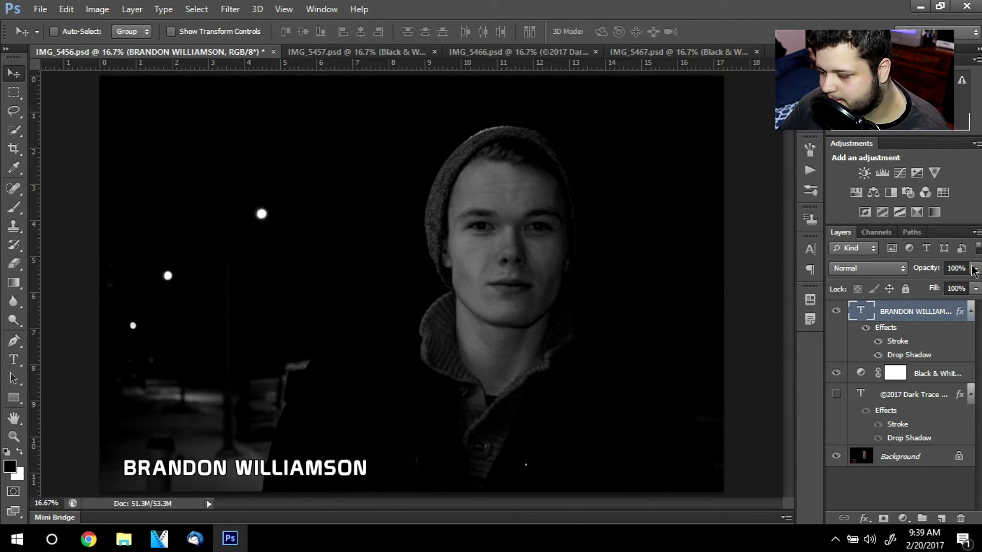
Lower the name layer's opacity to 17% and stop recording the Watermark Graphic action
{"action": "left_click", "coordinate": [975, 289]}
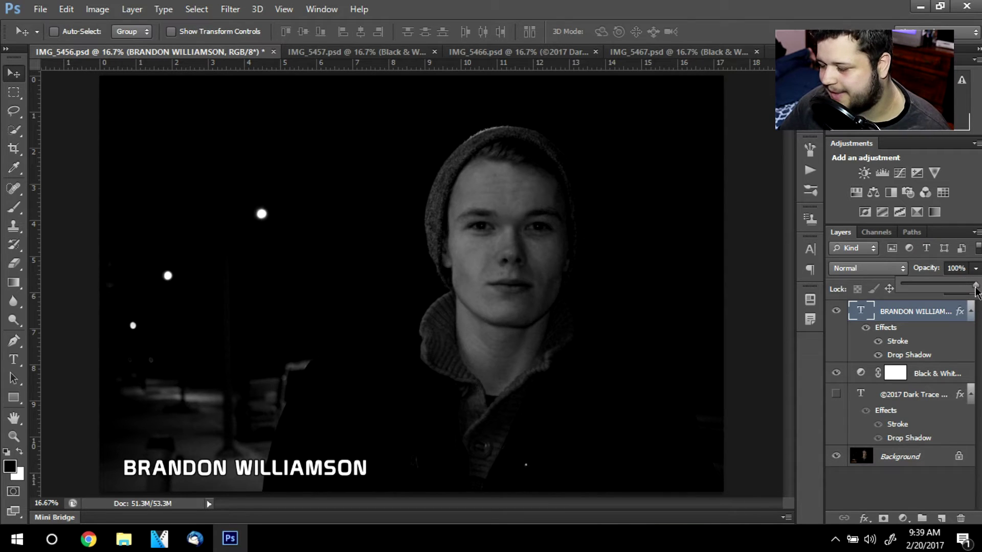
{"action": "left_click_drag", "start_coordinate": [968, 291], "coordinate": [915, 303]}
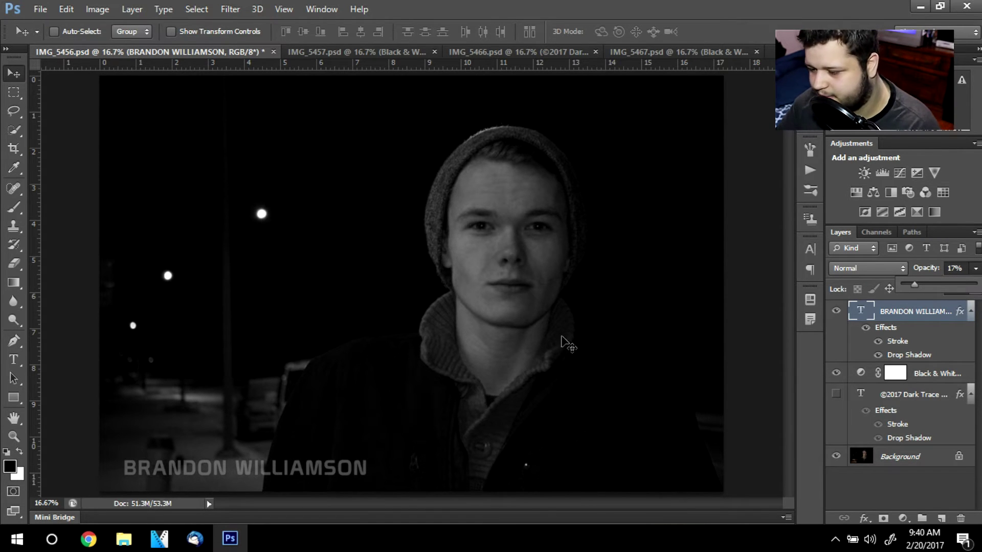
{"action": "left_click", "coordinate": [810, 172]}
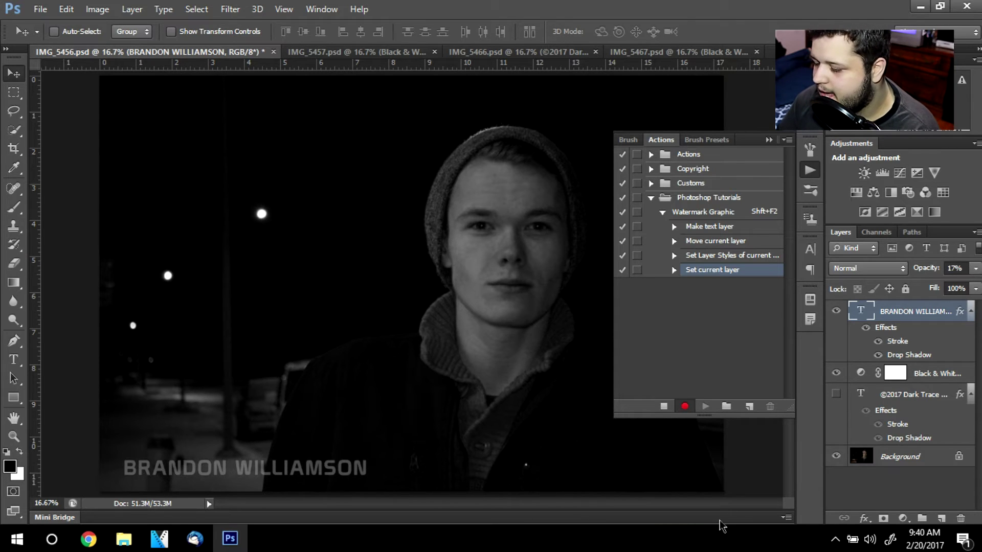
{"action": "left_click", "coordinate": [663, 406]}
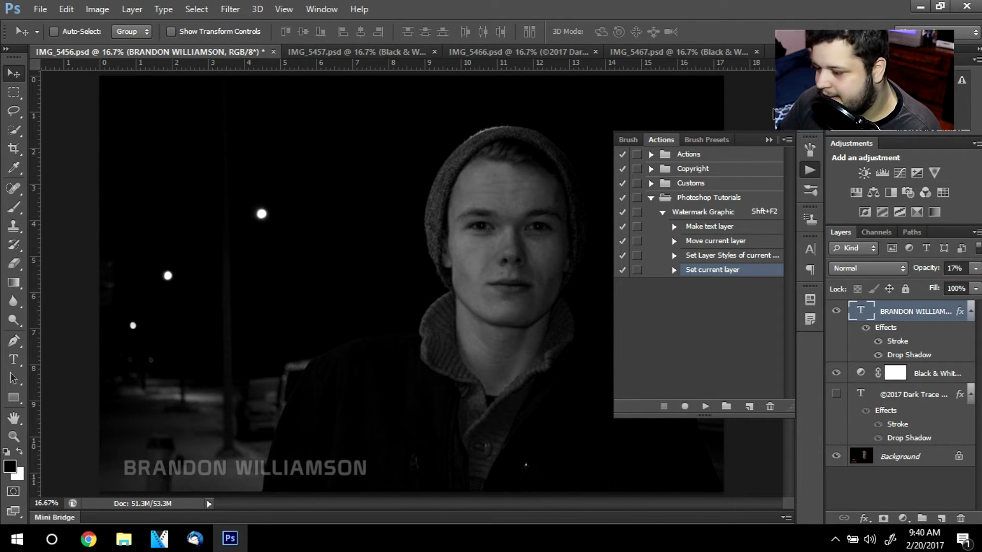
{"action": "left_click", "coordinate": [769, 140]}
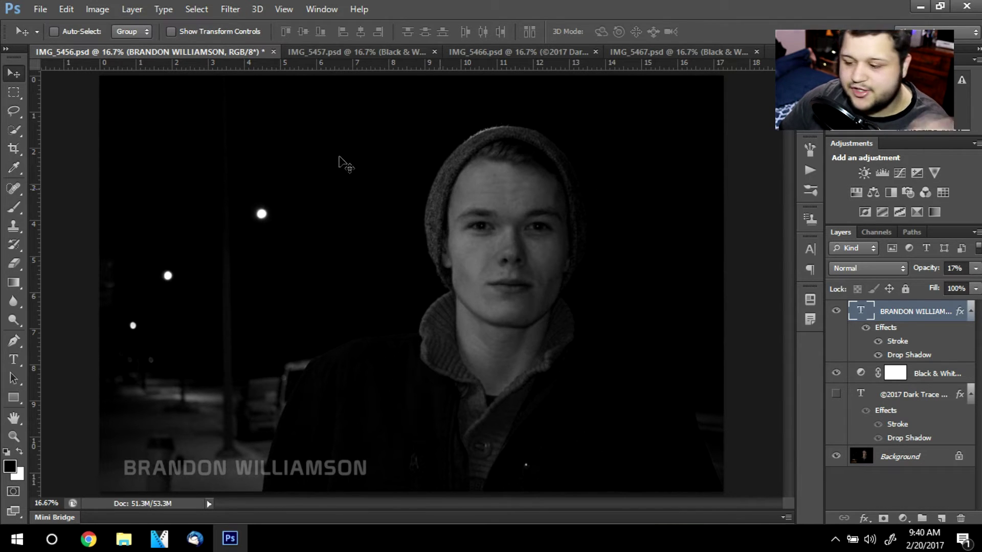
In IMG_5457, drag the ©2017 text layer above Black & White 1, cancelling Reduce Noise
{"action": "left_click", "coordinate": [320, 52]}
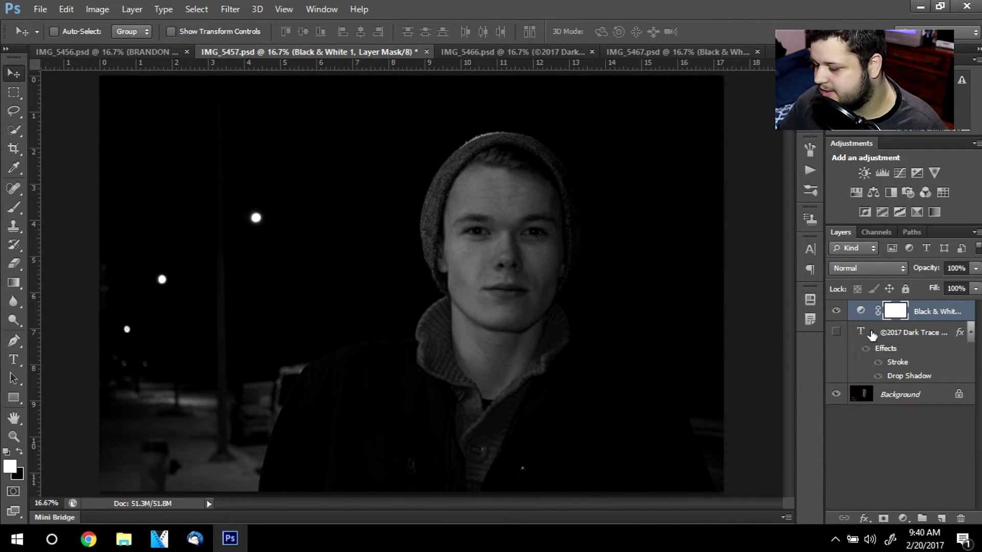
{"action": "mouse_move", "coordinate": [892, 334]}
{"action": "left_mouse_down"}
{"action": "mouse_move", "coordinate": [884, 305]}
{"action": "mouse_move", "coordinate": [896, 389]}
{"action": "left_mouse_up"}
{"action": "left_click", "coordinate": [898, 400]}
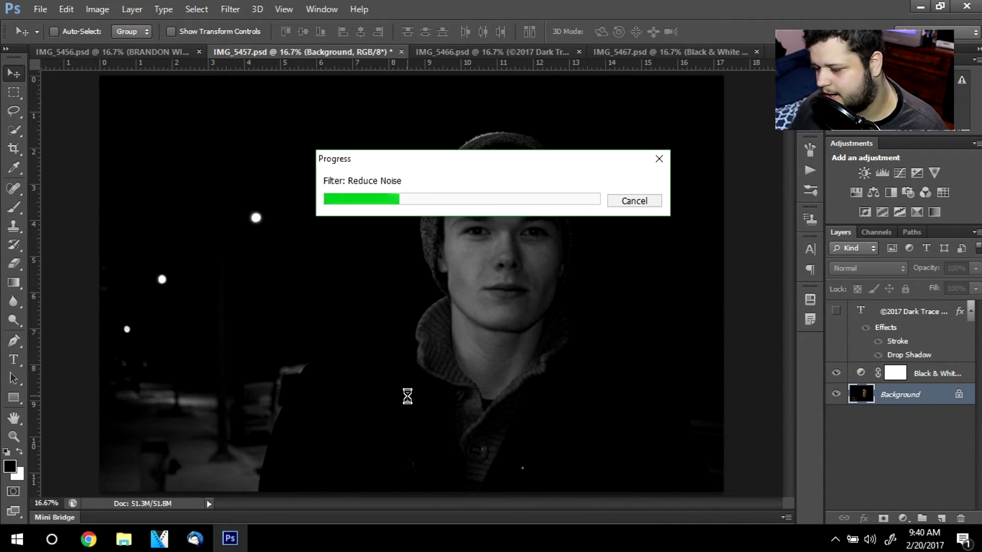
{"action": "left_click", "coordinate": [636, 202]}
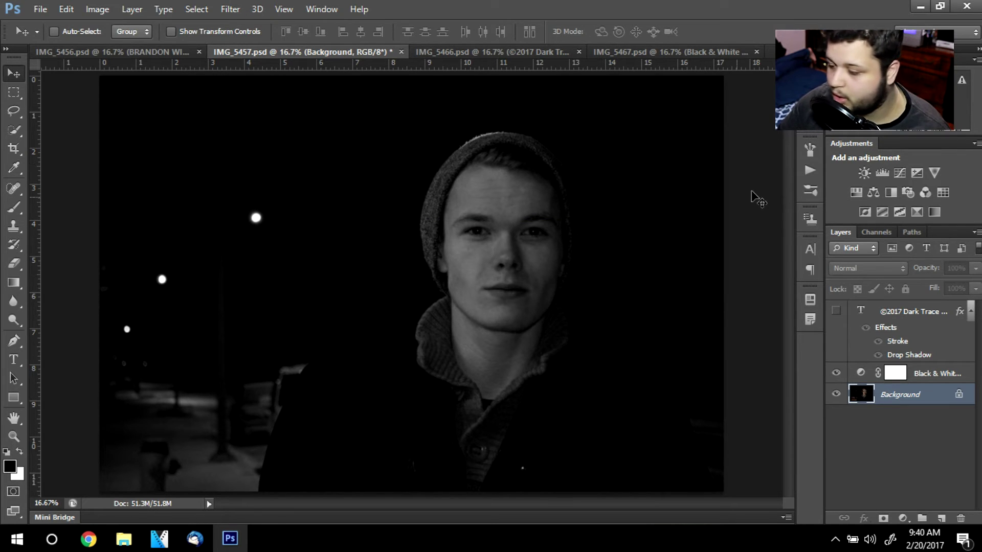
Select the Watermark Graphic action and play it on IMG_5457 with its shortcut
{"action": "left_click", "coordinate": [810, 170]}
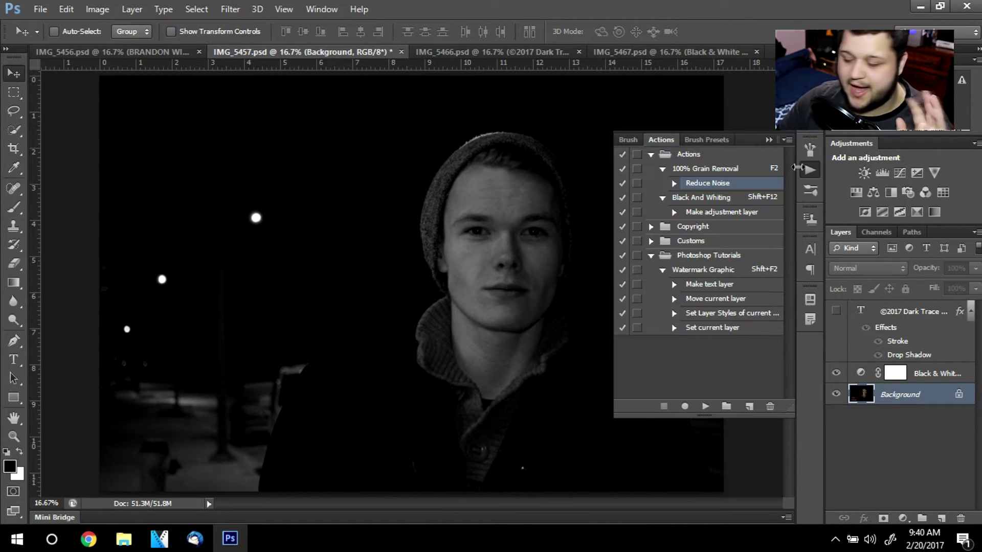
{"action": "left_click", "coordinate": [651, 154]}
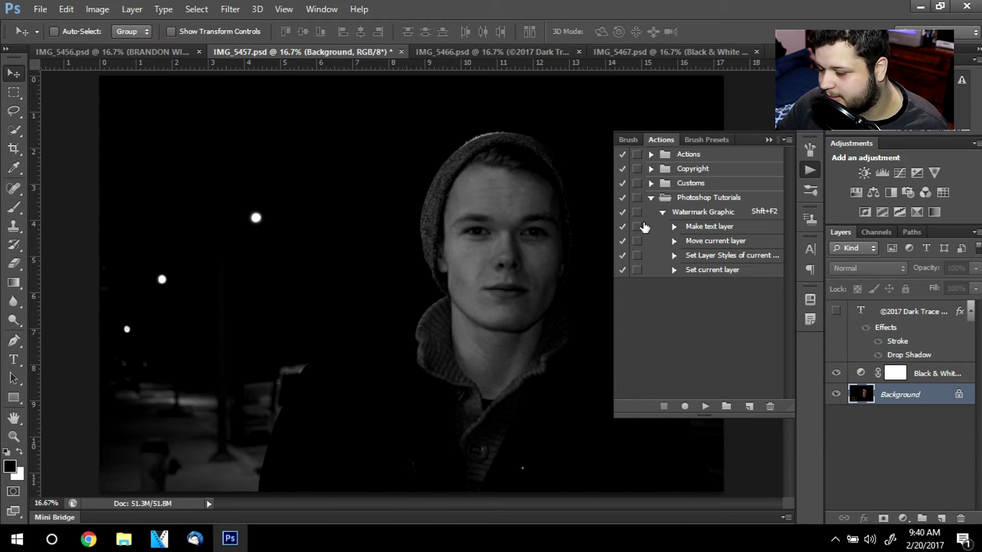
{"action": "left_click", "coordinate": [661, 212]}
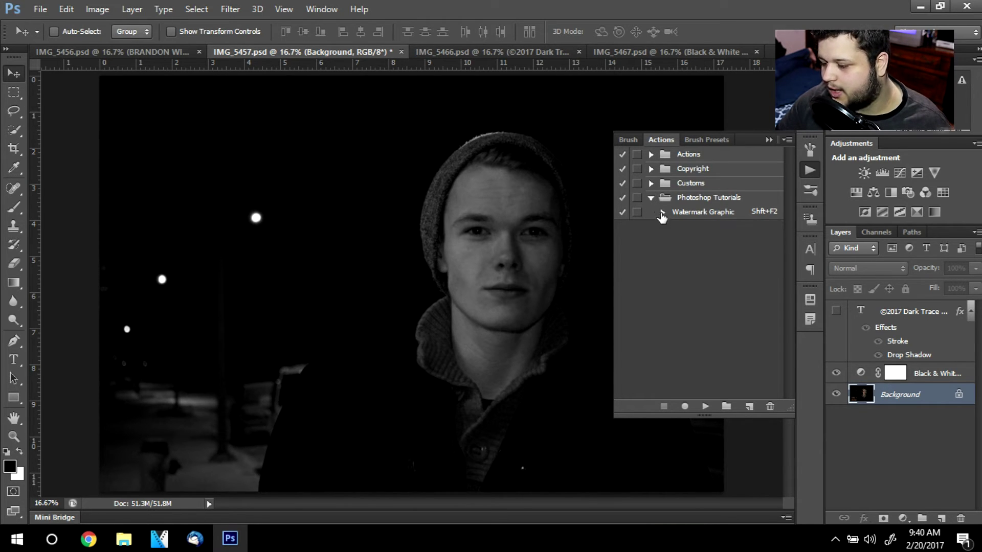
{"action": "left_click", "coordinate": [711, 213]}
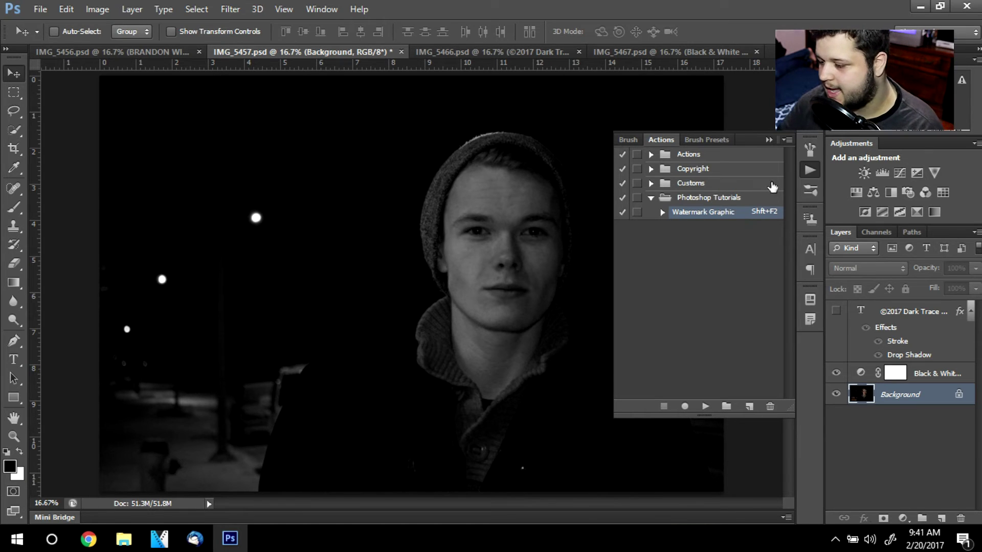
{"action": "left_click", "coordinate": [769, 141]}
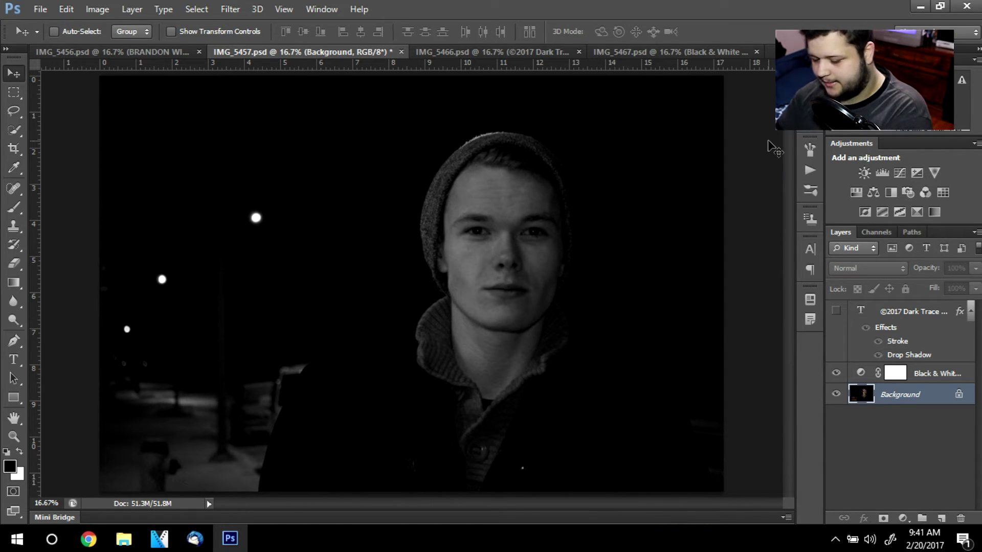
{"action": "key", "text": "F2"}
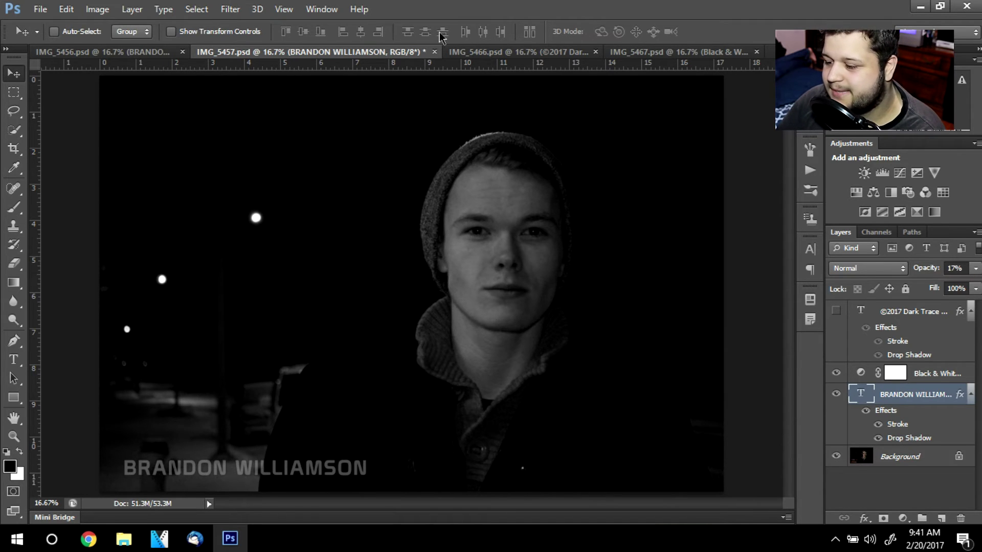
Undo the test watermark in IMG_5457 and delete it from IMG_5456
{"action": "key", "text": "ctrl+e"}
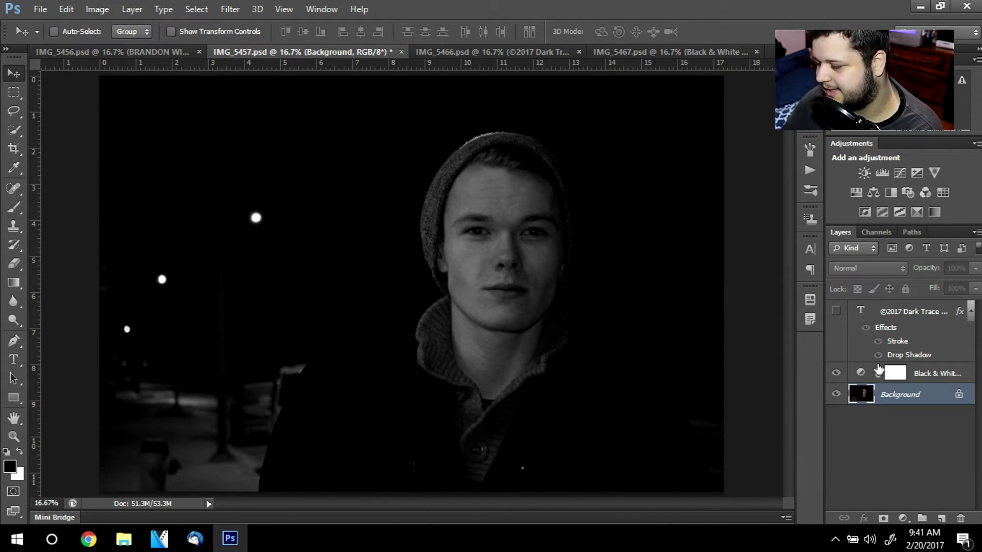
{"action": "key", "text": "ctrl+shift+Tab"}
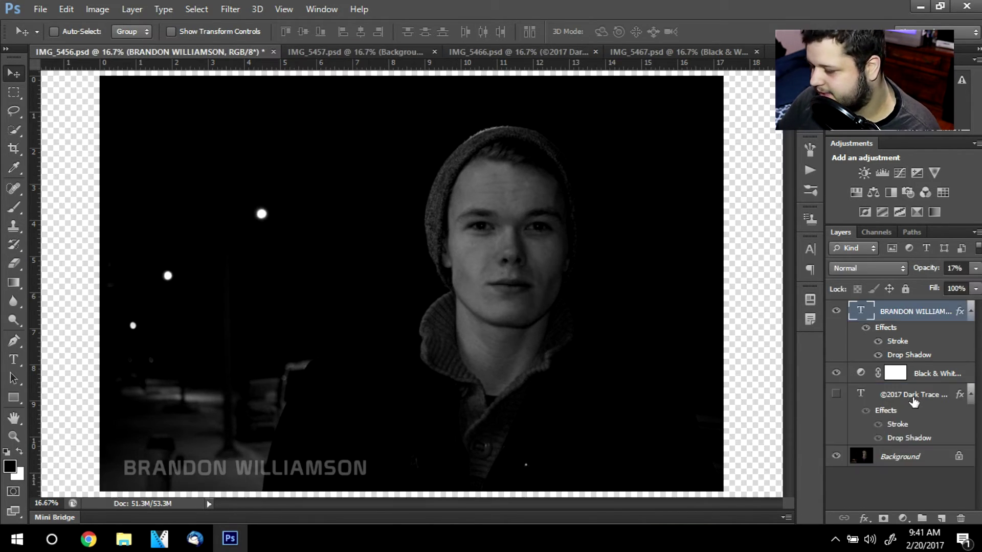
{"action": "key", "text": "Delete"}
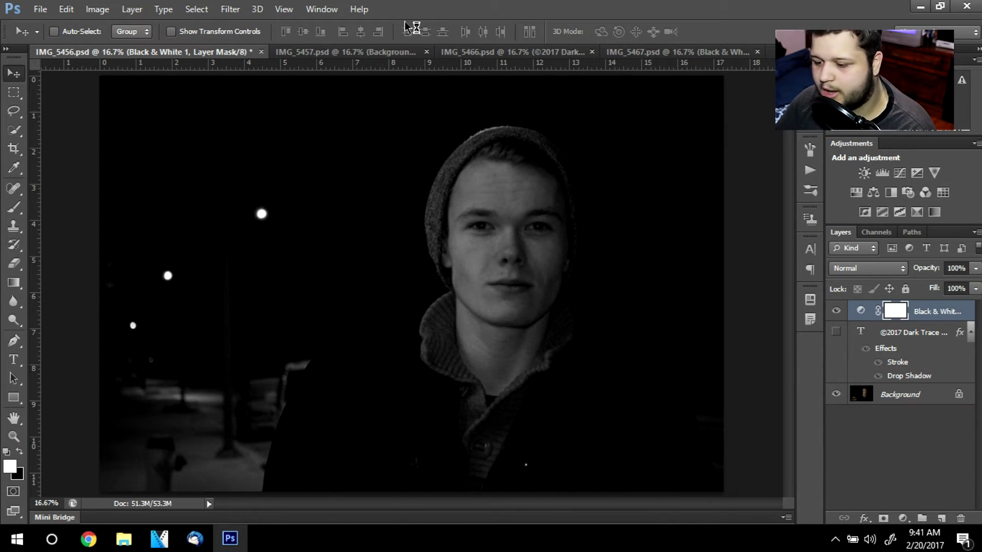
Cycle through IMG_5457, IMG_5466 and IMG_5467, ending back on IMG_5456
{"action": "left_click", "coordinate": [367, 56]}
{"action": "left_click", "coordinate": [509, 56]}
{"action": "left_click", "coordinate": [658, 57]}
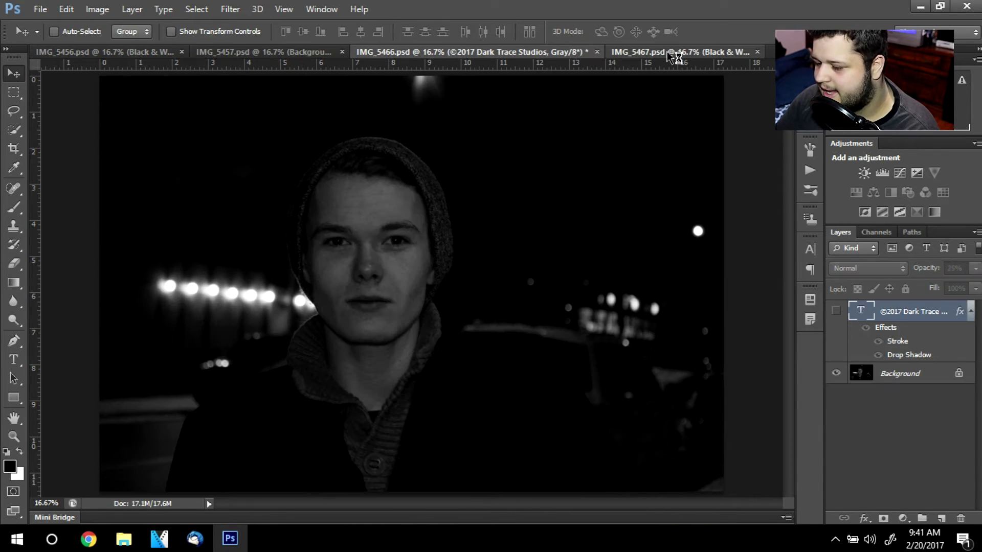
{"action": "left_click", "coordinate": [75, 54]}
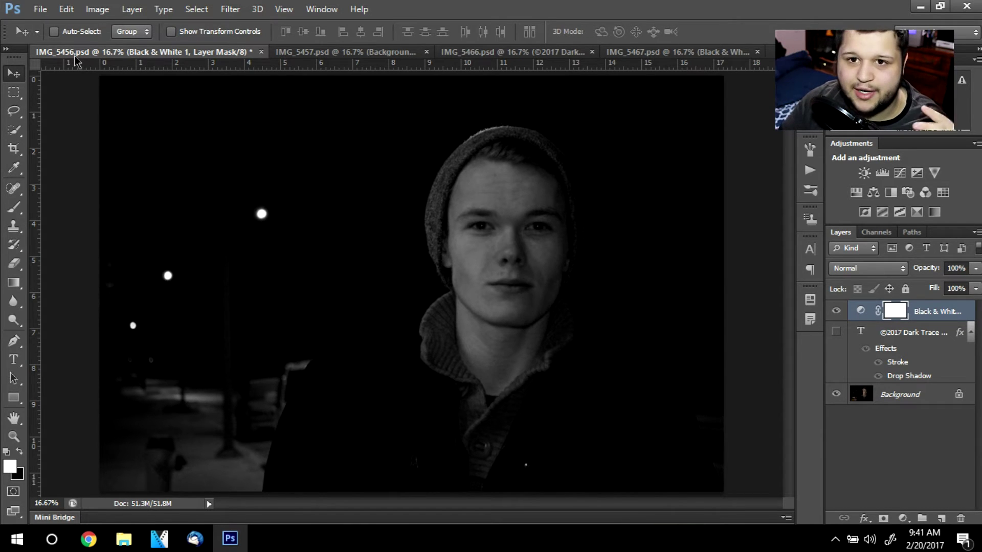
Batch-run the Photoshop Tutorials set's Watermark Graphic action on all opened files
{"action": "left_click", "coordinate": [41, 9]}
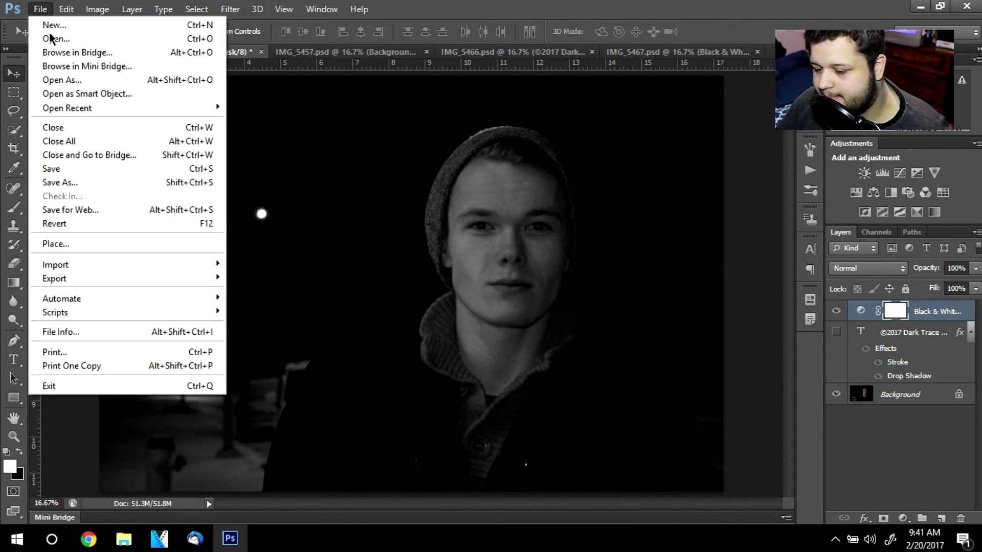
{"action": "mouse_move", "coordinate": [130, 297]}
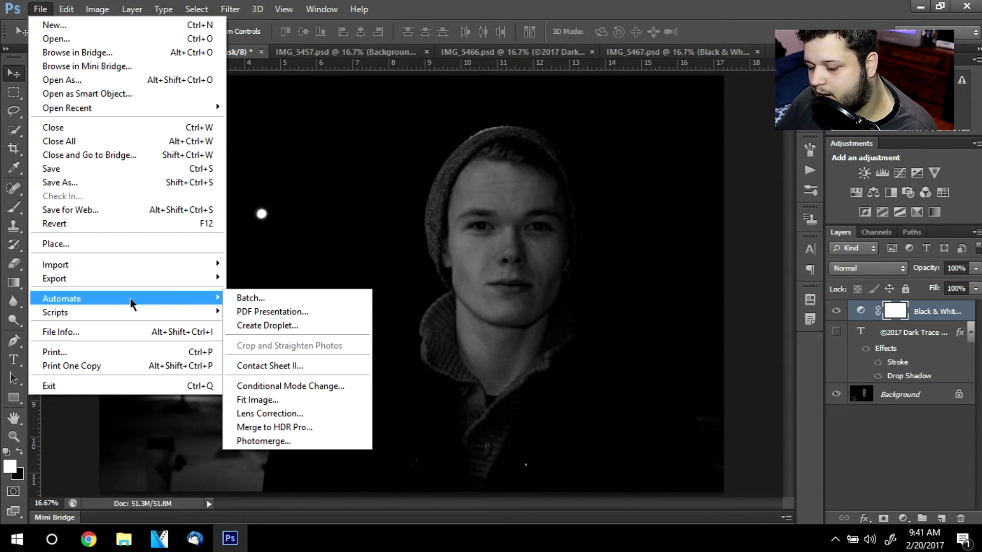
{"action": "left_click", "coordinate": [292, 299]}
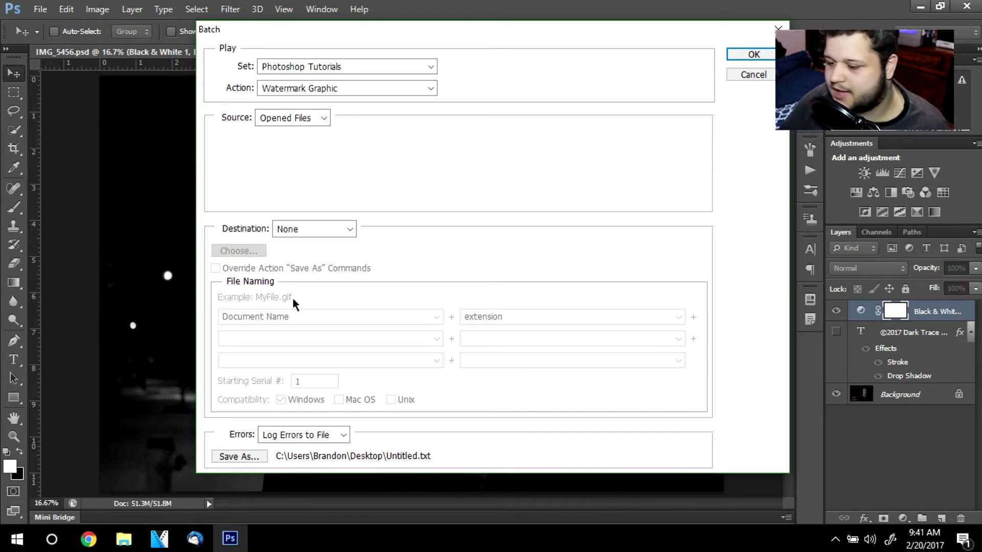
{"action": "left_click", "coordinate": [315, 66]}
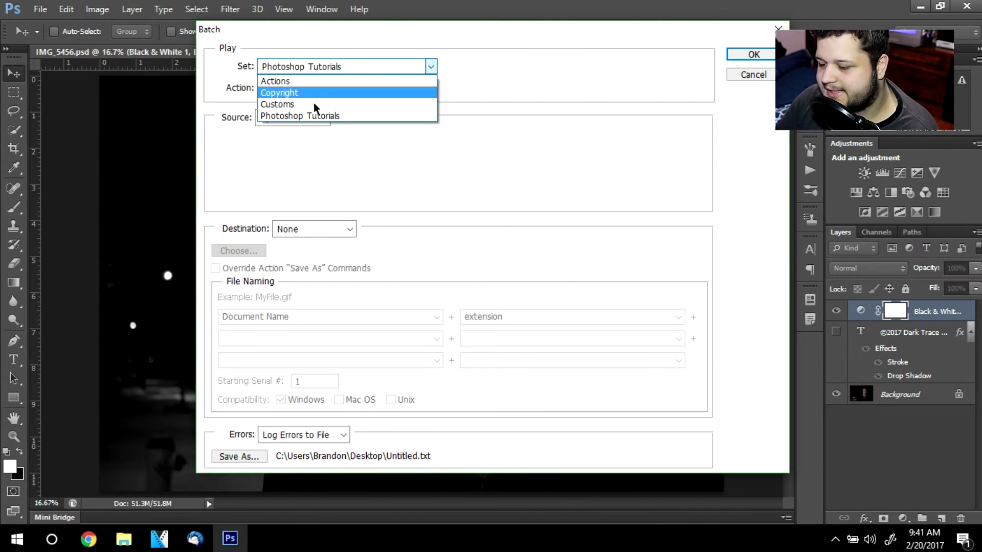
{"action": "left_click", "coordinate": [318, 116]}
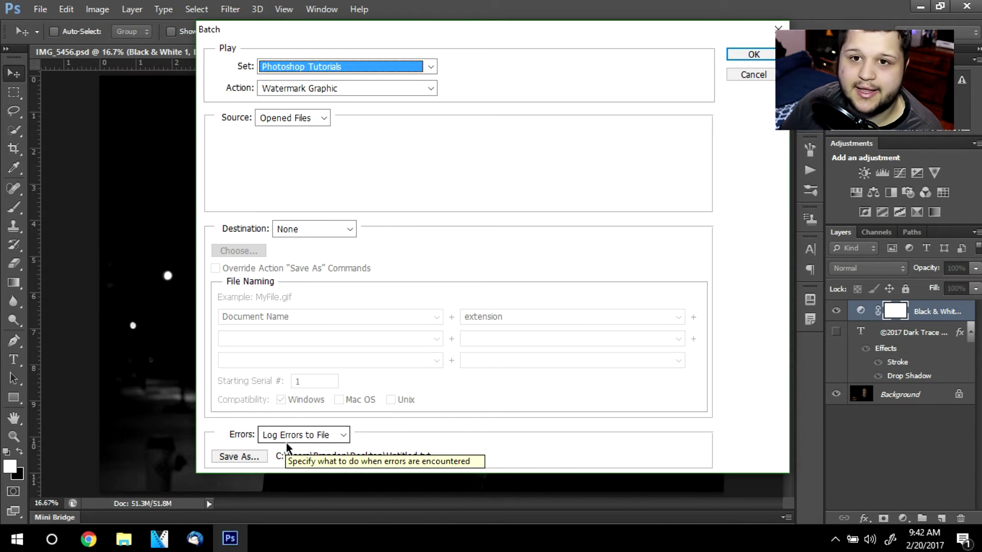
{"action": "left_click", "coordinate": [758, 54]}
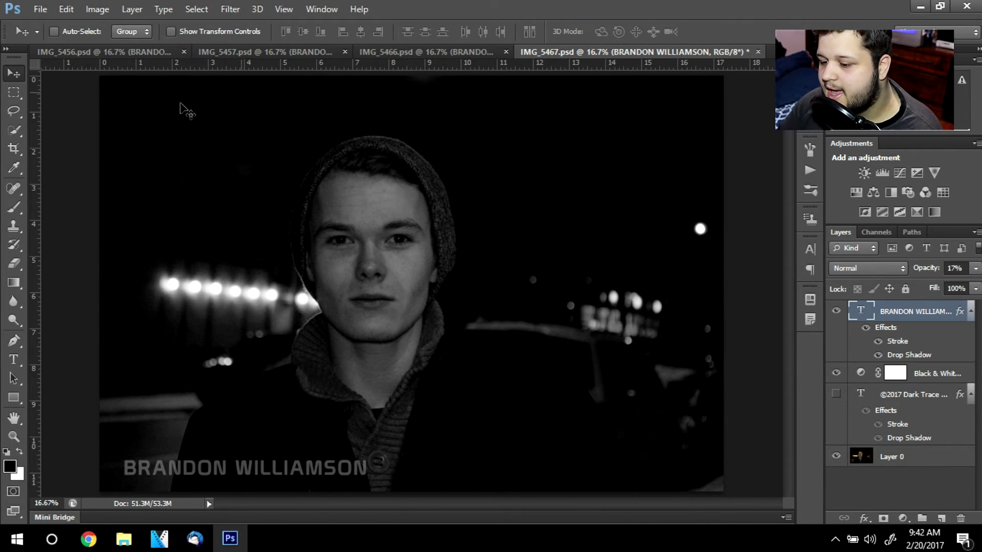
Check each open photo, through IMG_5466 and IMG_5467, for the new watermark
{"action": "left_click", "coordinate": [127, 53]}
{"action": "left_click", "coordinate": [322, 53]}
{"action": "left_click", "coordinate": [532, 53]}
{"action": "left_click", "coordinate": [657, 52]}
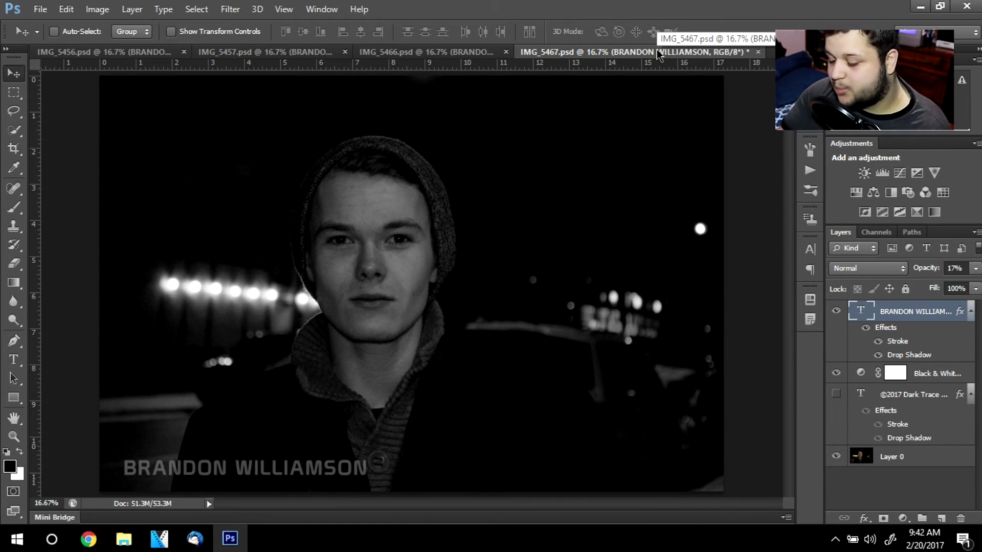
Run Image Processor on the open images, saving quality 5 JPEGs to the Desktop
{"action": "left_click", "coordinate": [49, 10]}
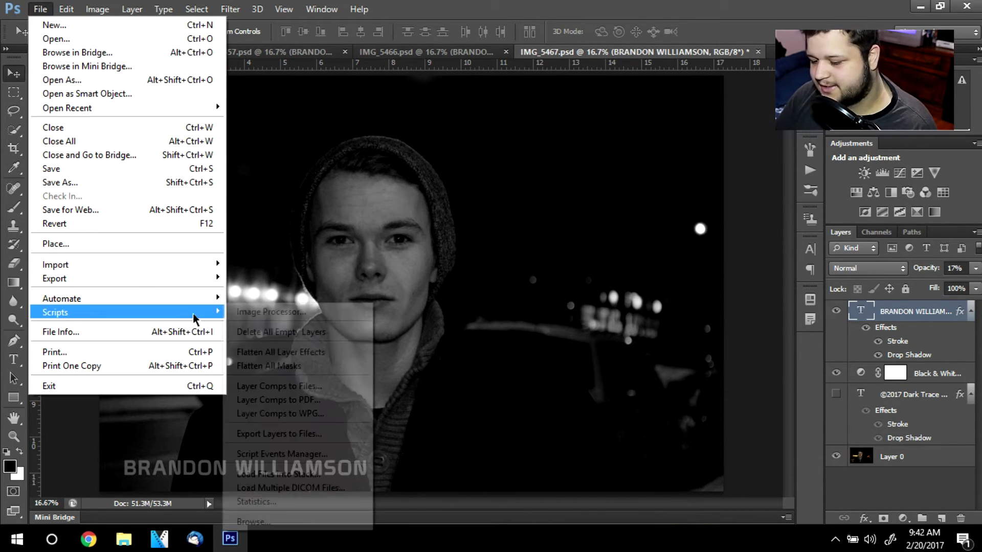
{"action": "left_click", "coordinate": [274, 311]}
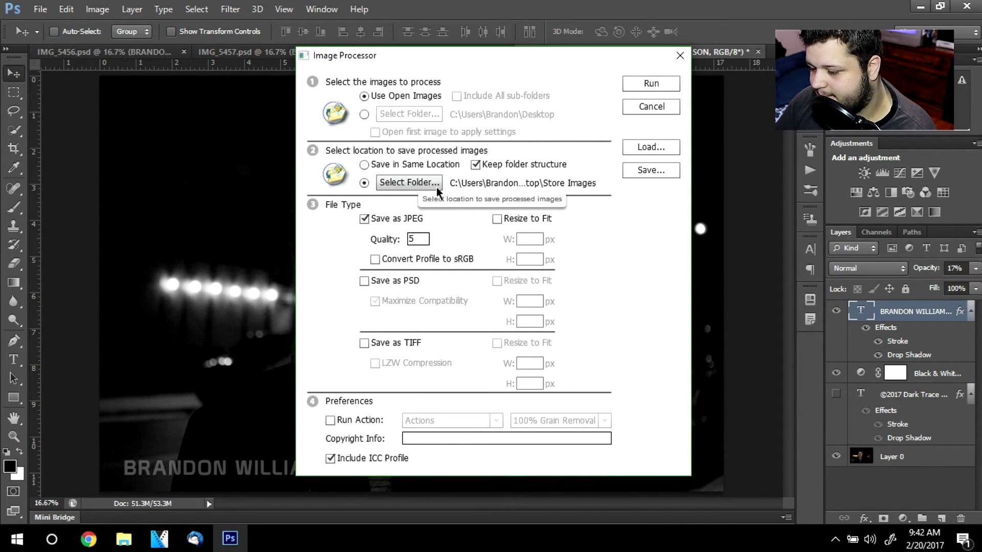
{"action": "left_click", "coordinate": [410, 182]}
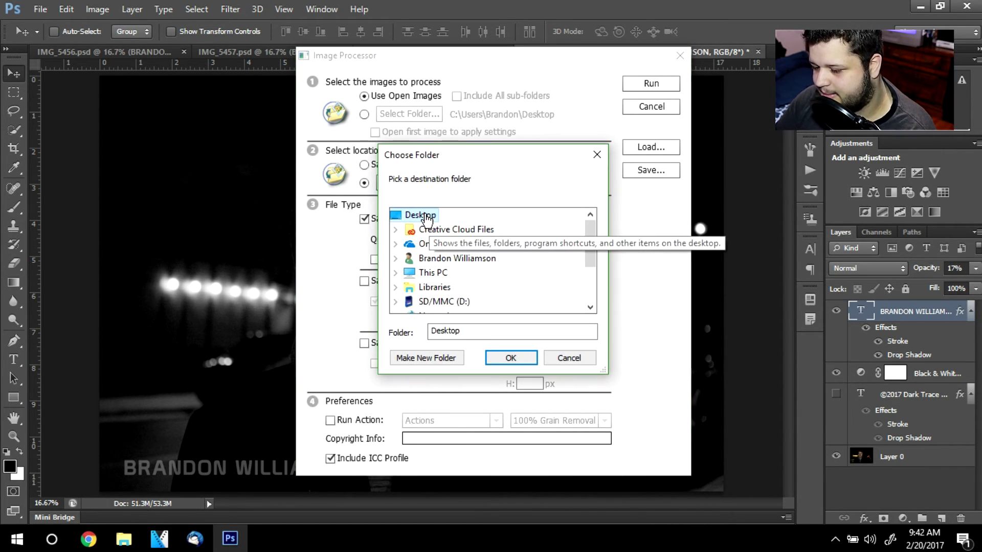
{"action": "left_click", "coordinate": [510, 358]}
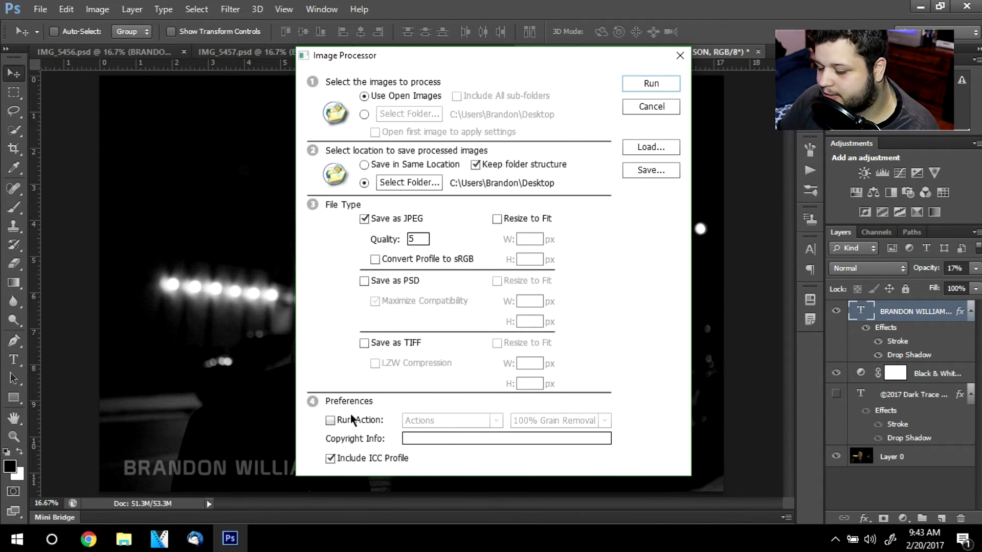
{"action": "left_click", "coordinate": [430, 438]}
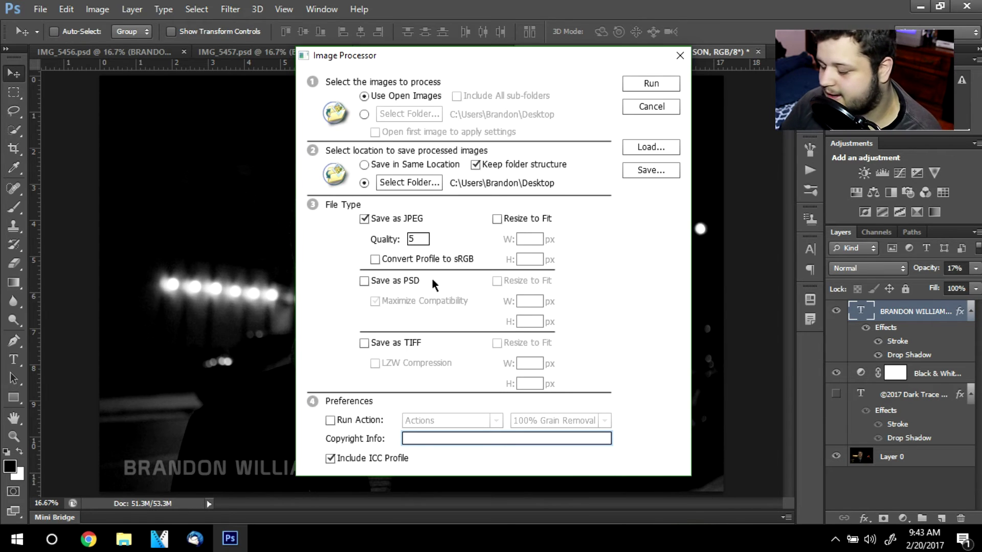
{"action": "left_click", "coordinate": [651, 84]}
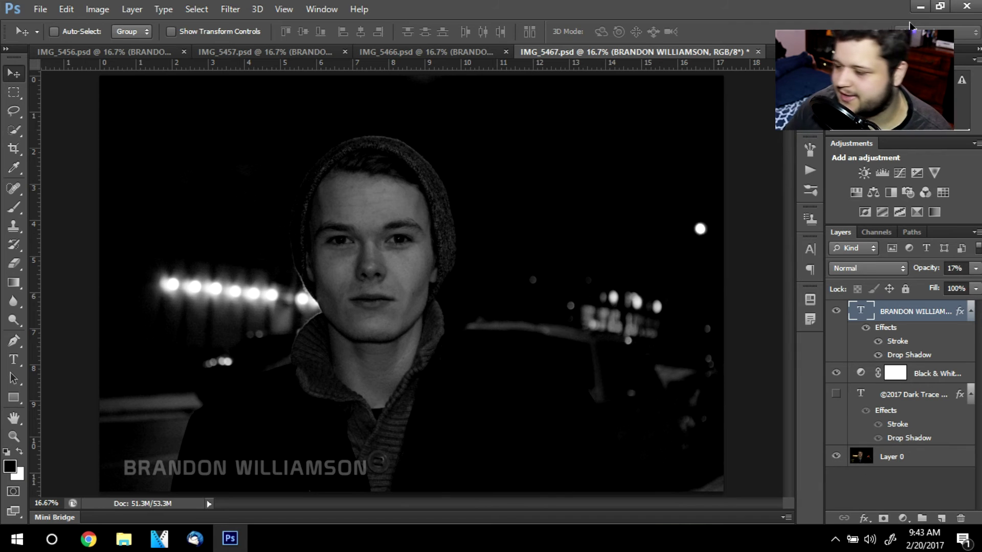
Minimise Photoshop, try three times to open IMG_5456 in Photos, and dismiss both error messages
{"action": "left_click", "coordinate": [919, 6]}
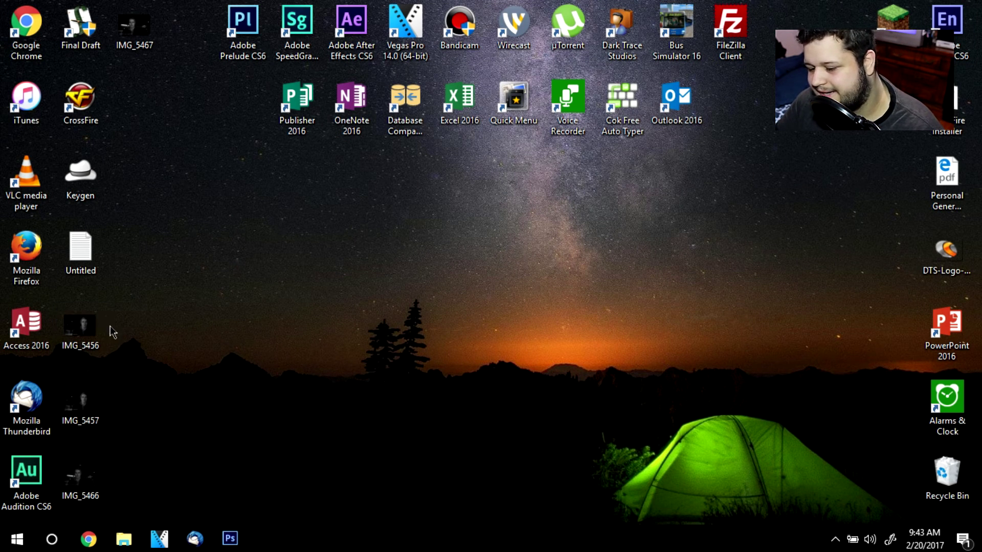
{"action": "double_click", "coordinate": [91, 334]}
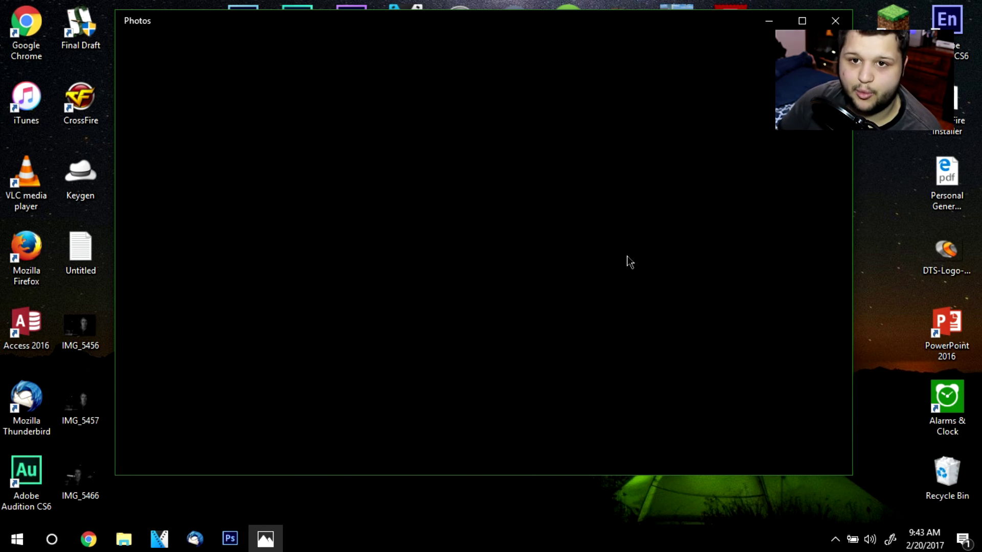
{"action": "left_click", "coordinate": [835, 21]}
{"action": "double_click", "coordinate": [86, 342]}
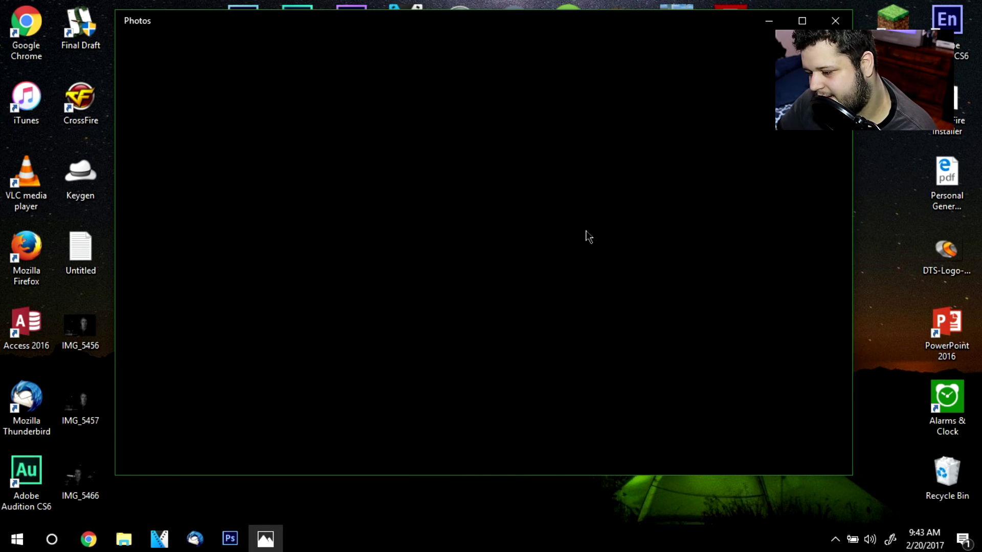
{"action": "left_click", "coordinate": [835, 21]}
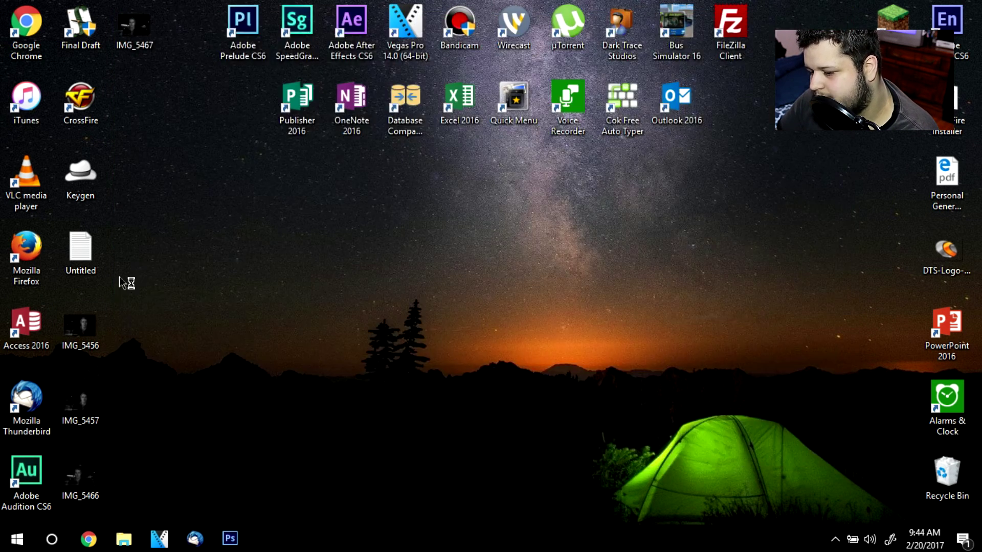
{"action": "double_click", "coordinate": [80, 340]}
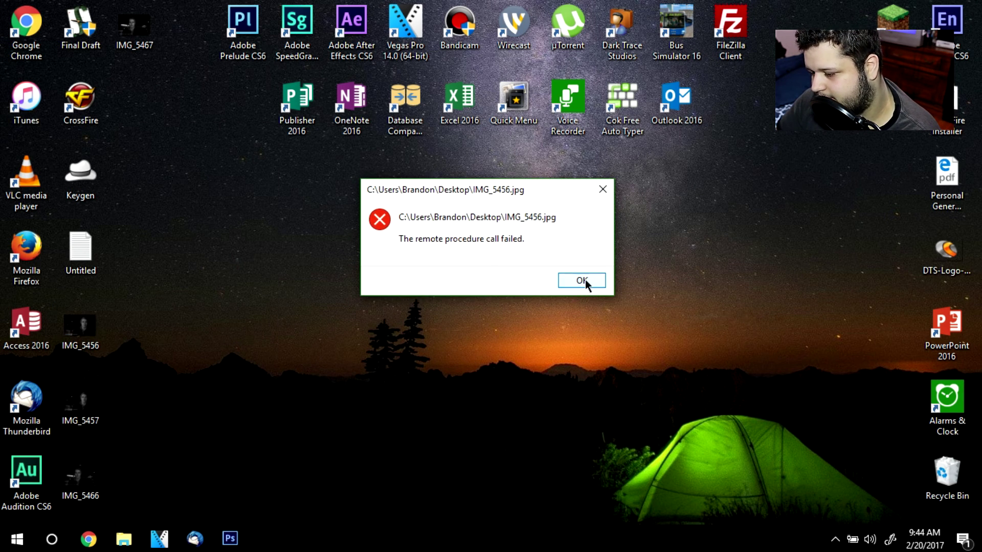
{"action": "left_click", "coordinate": [582, 281]}
{"action": "left_click", "coordinate": [582, 280]}
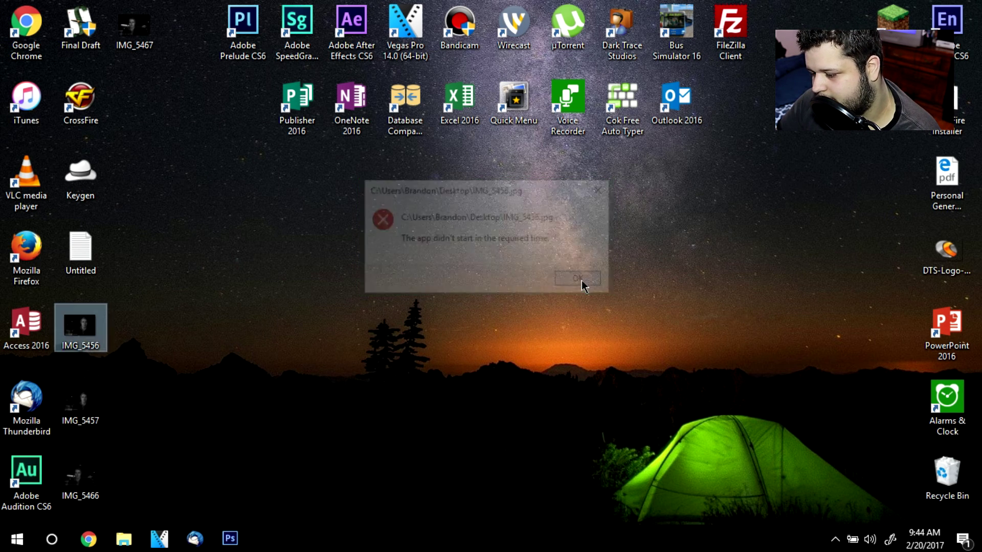
Open IMG_5456 from the desktop in Windows Photo Viewer
{"action": "right_click", "coordinate": [76, 344]}
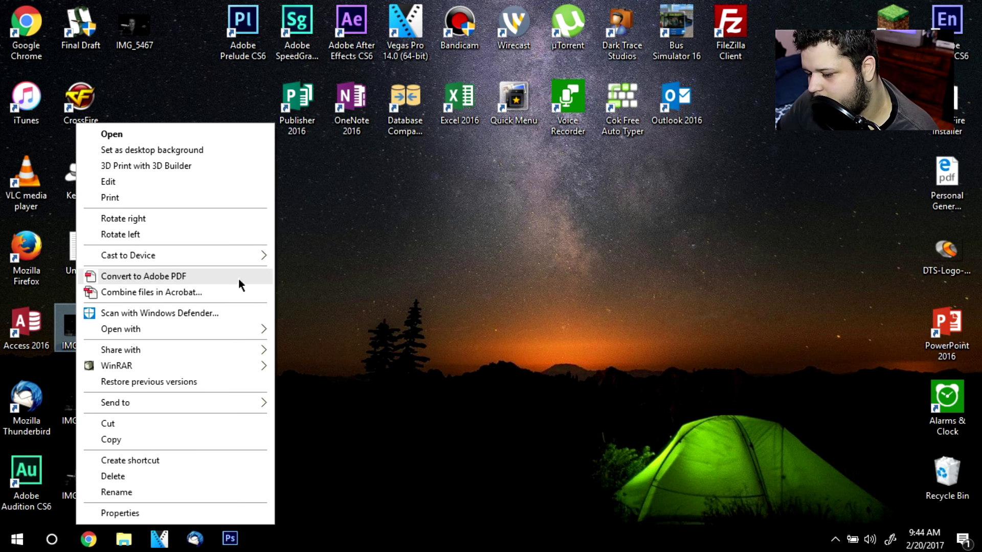
{"action": "left_click", "coordinate": [263, 331]}
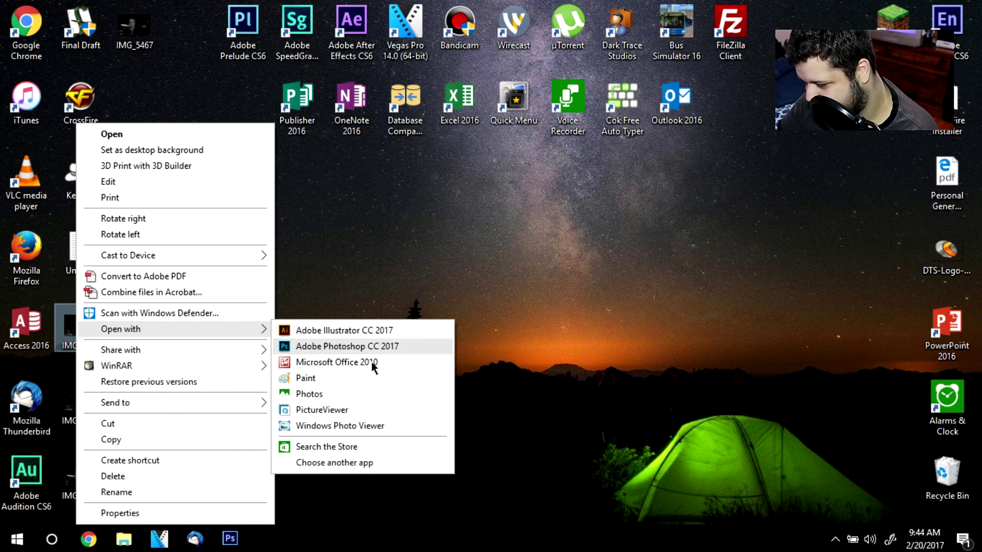
{"action": "left_click", "coordinate": [356, 428]}
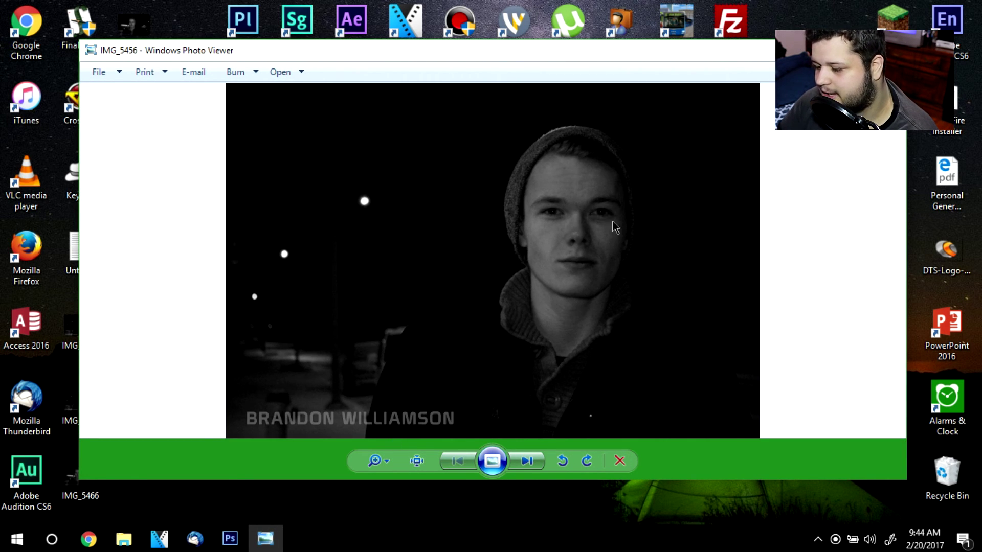
Step through IMG_5457, IMG_5466 and IMG_5467, then close the viewer with Alt+F4
{"action": "left_click", "coordinate": [532, 462]}
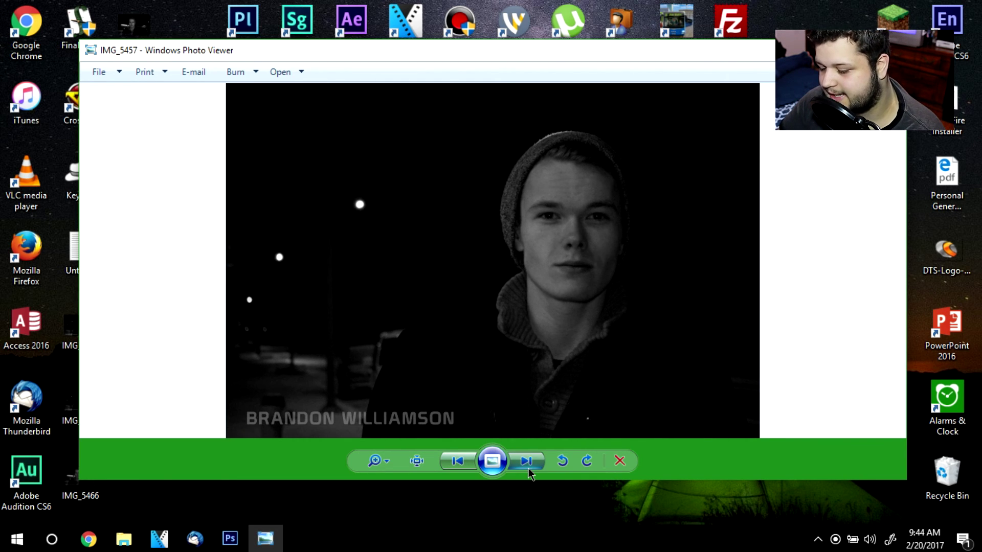
{"action": "left_click", "coordinate": [528, 464]}
{"action": "left_click", "coordinate": [528, 468]}
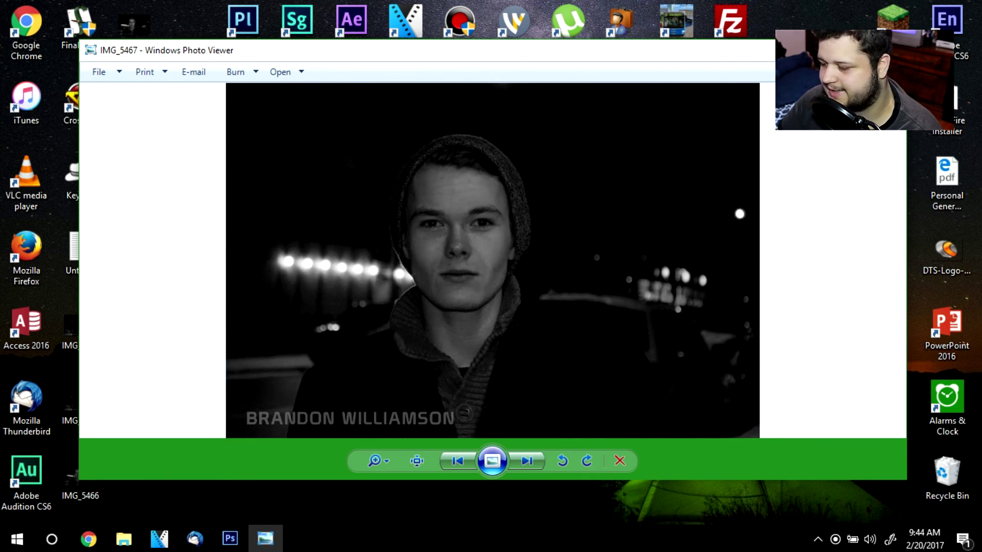
{"action": "key", "text": "alt+F4"}
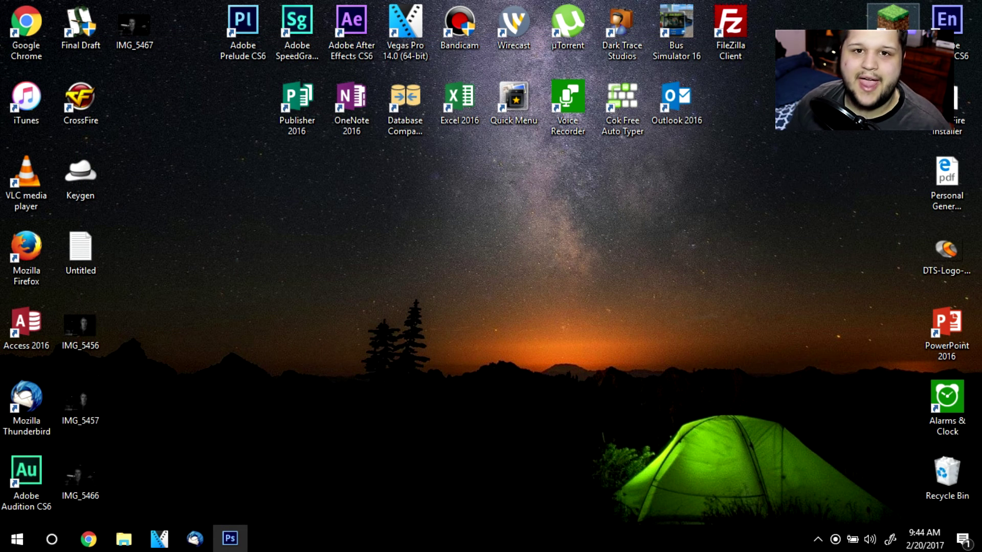